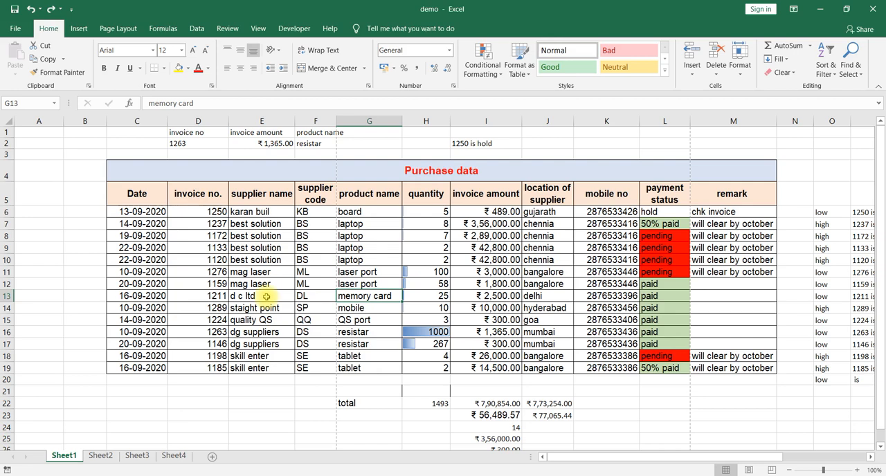
Create a PivotTable from the purchase data in range C5:M19 of Sheet1, placed on a new worksheet.
scroll(266, 297, down, 13)
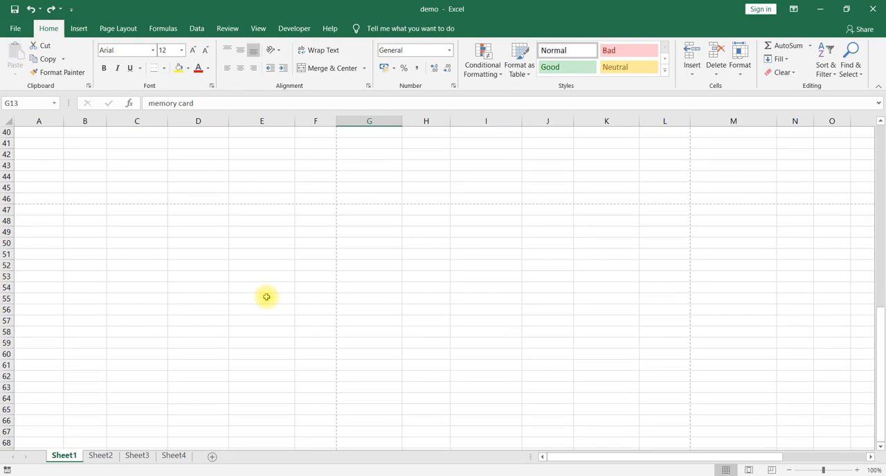
scroll(267, 297, up, 13)
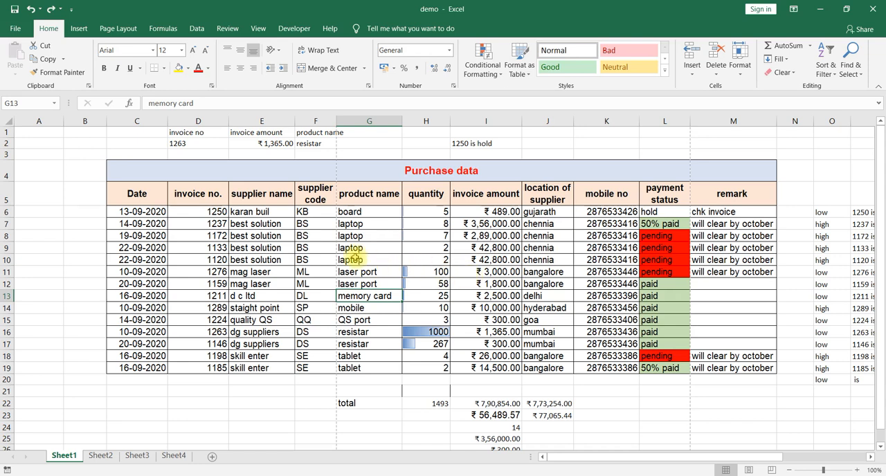
drag(142, 192, 752, 369)
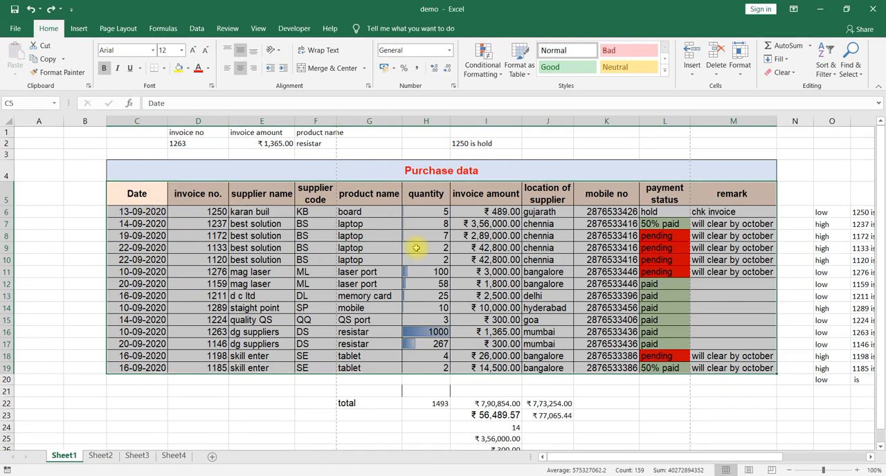
drag(159, 195, 763, 368)
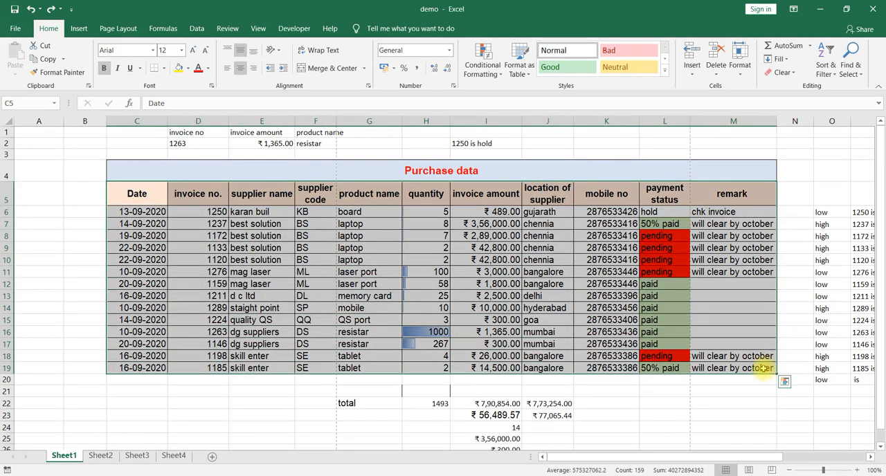
click(81, 32)
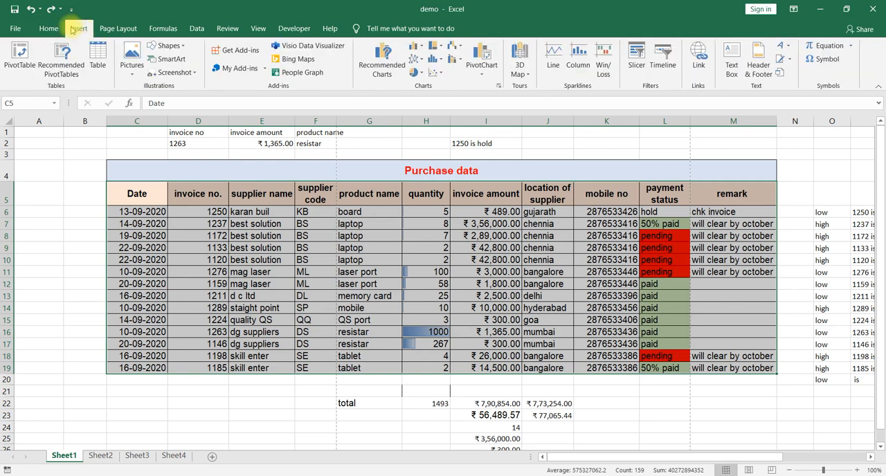
click(30, 66)
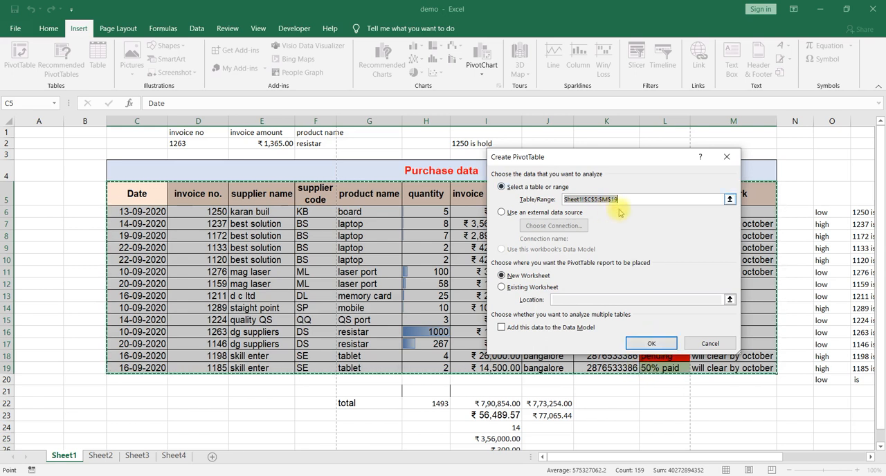
click(649, 344)
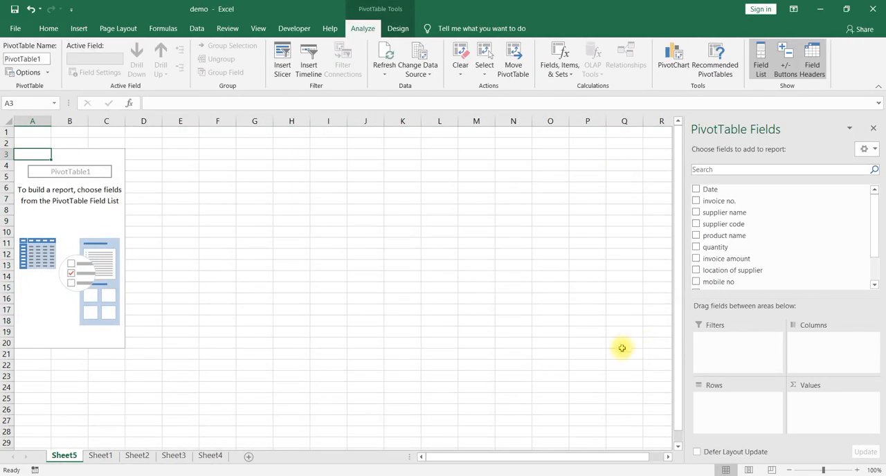
Review the source table on Sheet1 and return to the empty PivotTable report on Sheet5.
click(92, 457)
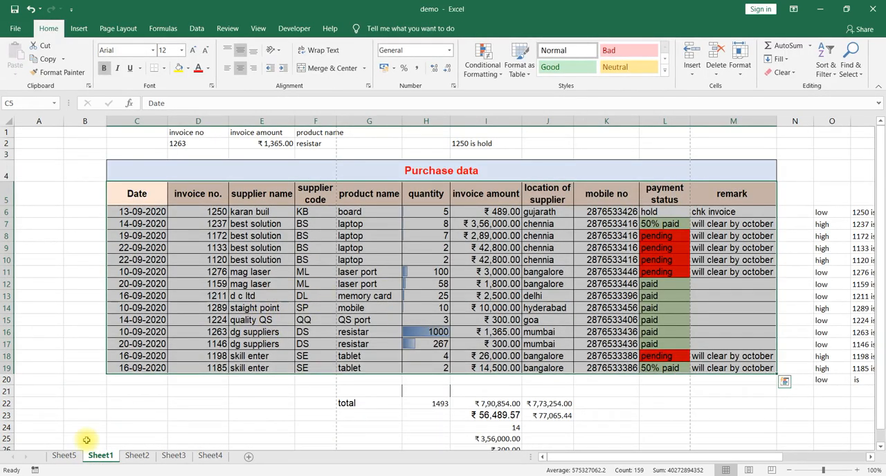
click(64, 456)
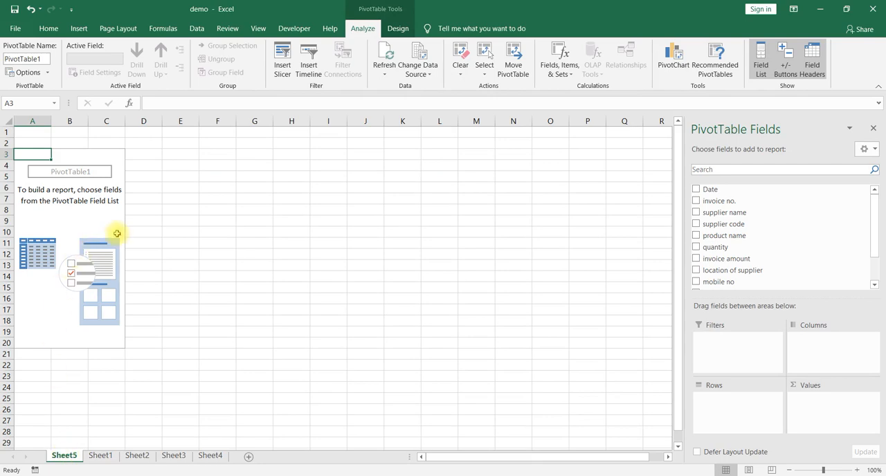
scroll(117, 233, up, 4)
scroll(117, 233, down, 2)
scroll(117, 233, up, 2)
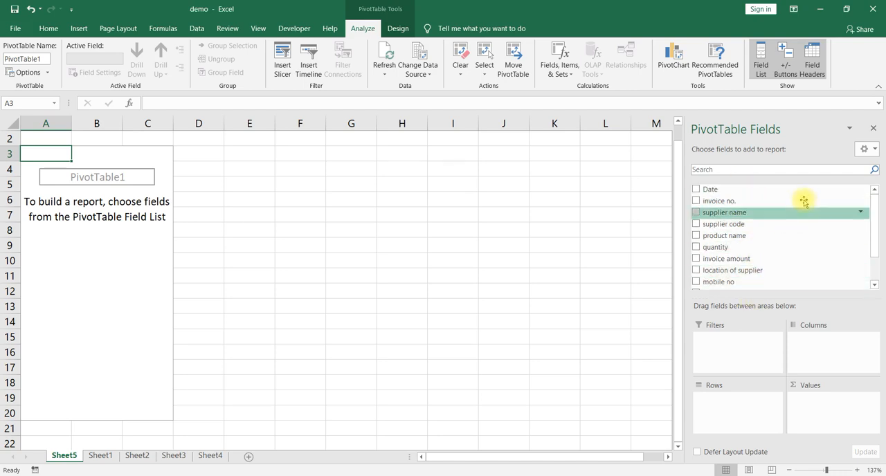
Hide the PivotTable field list and turn it back on.
click(875, 132)
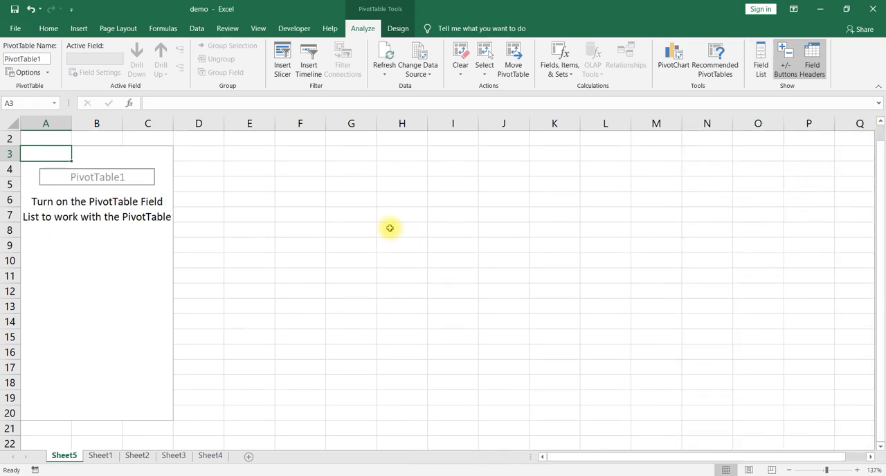
click(57, 247)
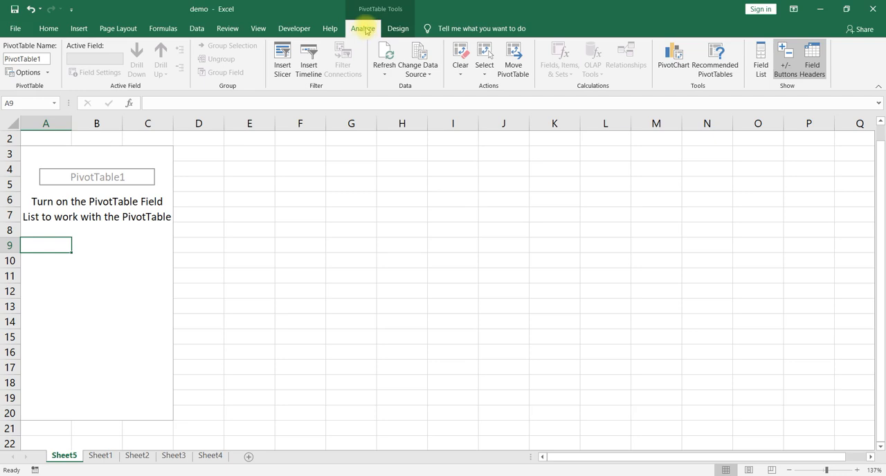
click(761, 70)
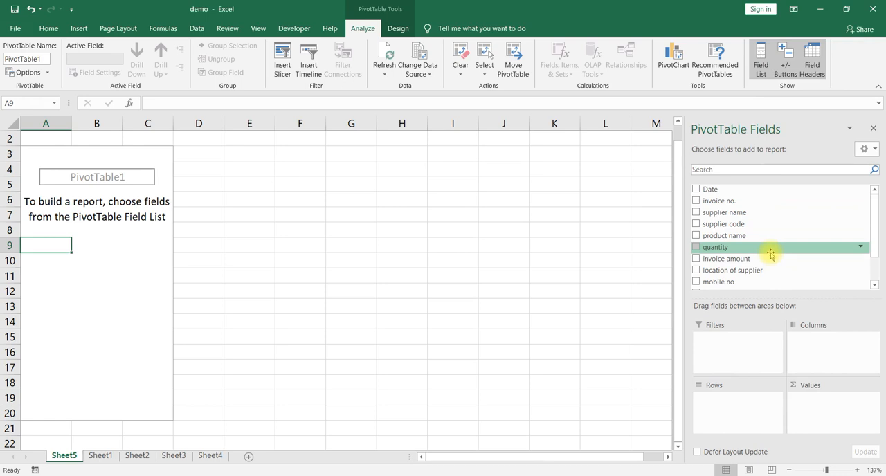
Compare the purchase table headings on Sheet1 with the PivotTable fields available on Sheet5.
click(101, 455)
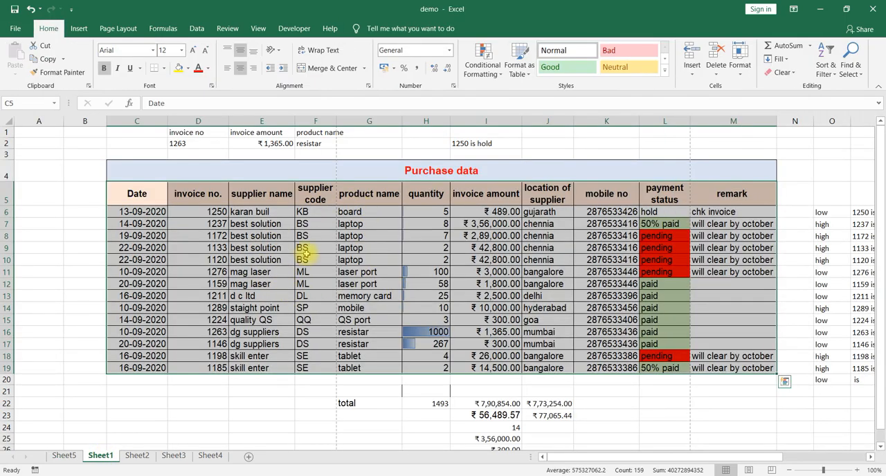
click(63, 456)
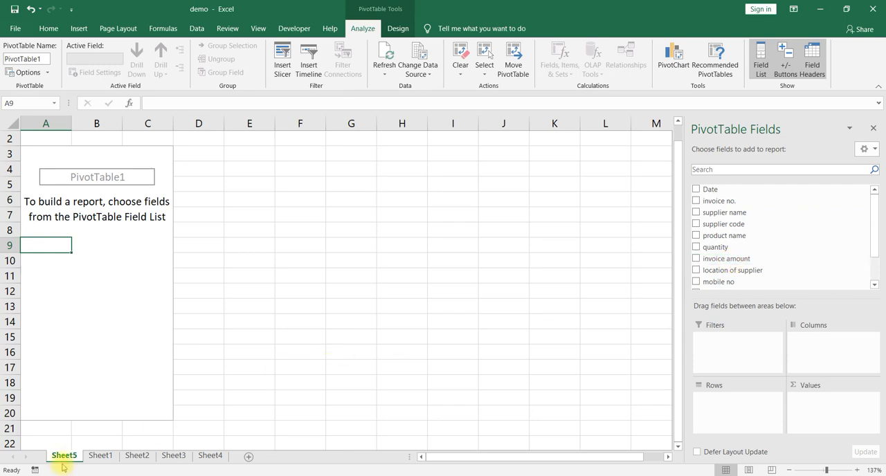
click(99, 456)
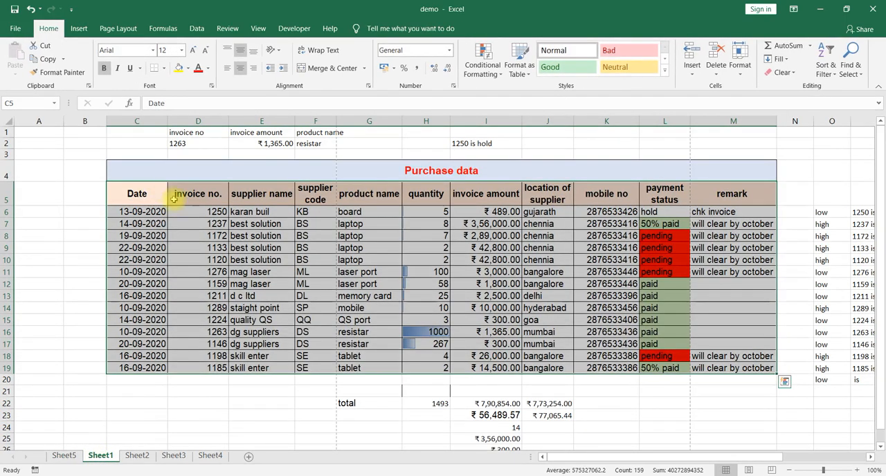
click(66, 459)
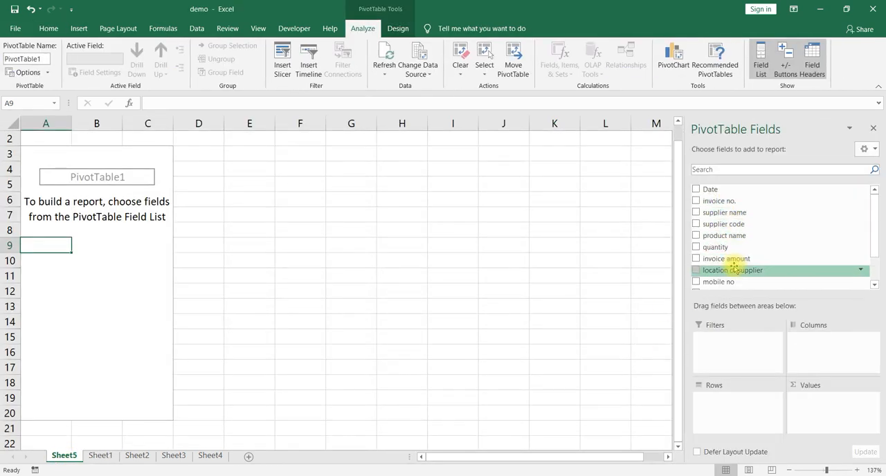
Add the product name field to the PivotTable's Rows area and look at its sort and filter options.
scroll(734, 269, down, 2)
scroll(734, 269, up, 2)
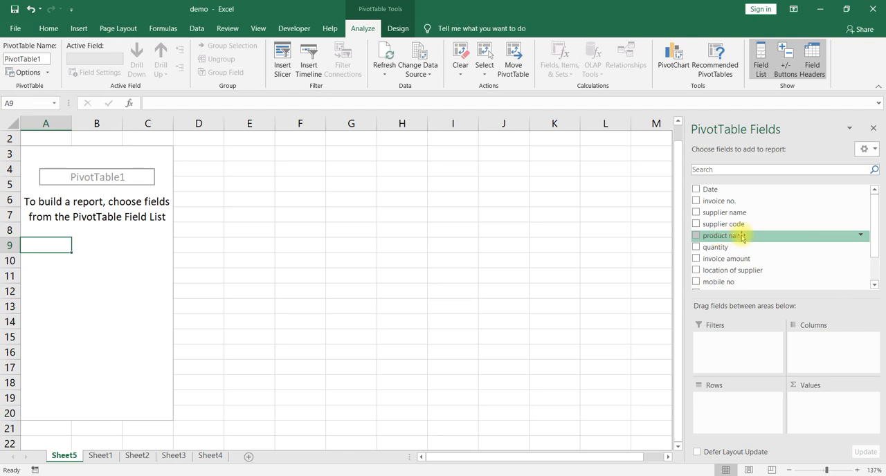
drag(741, 236, 745, 409)
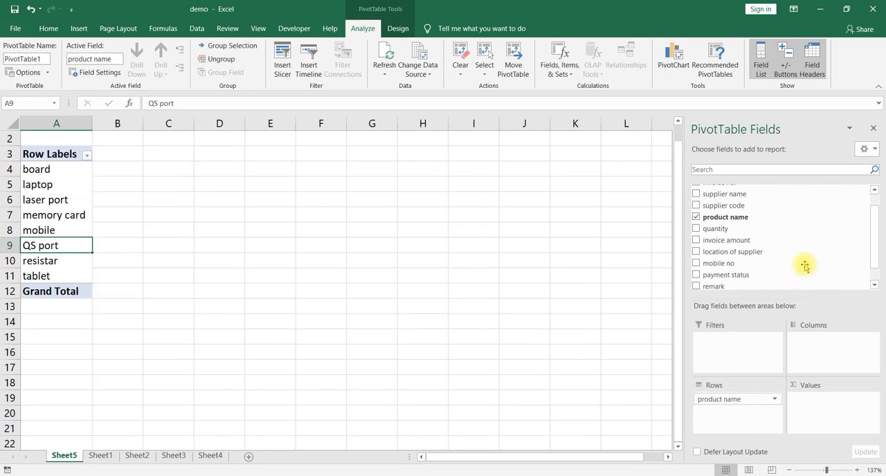
click(861, 218)
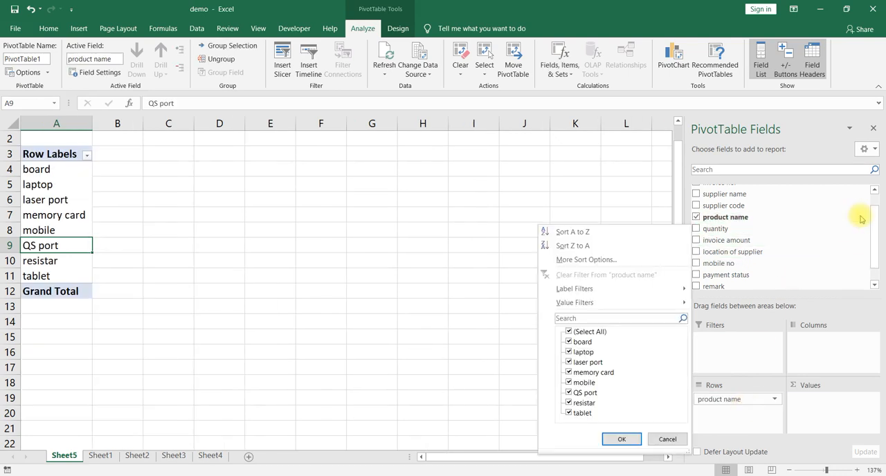
click(645, 188)
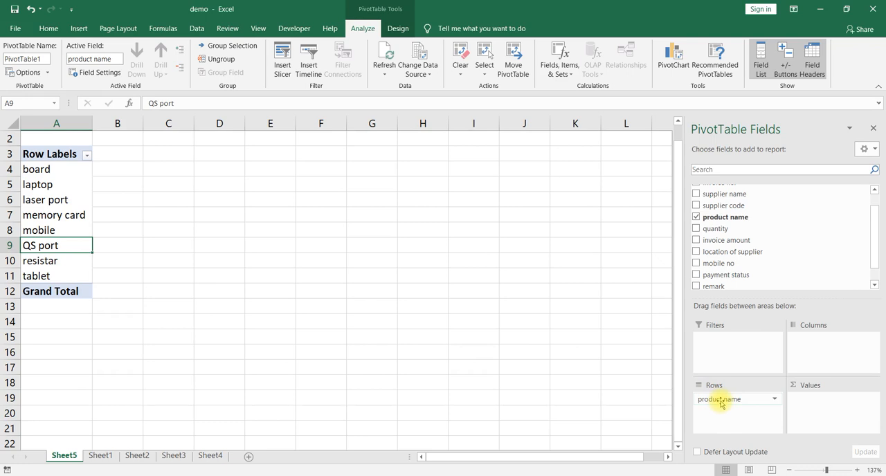
Move the product name field from Rows to Columns and examine the resulting horizontal layout.
drag(722, 400, 828, 348)
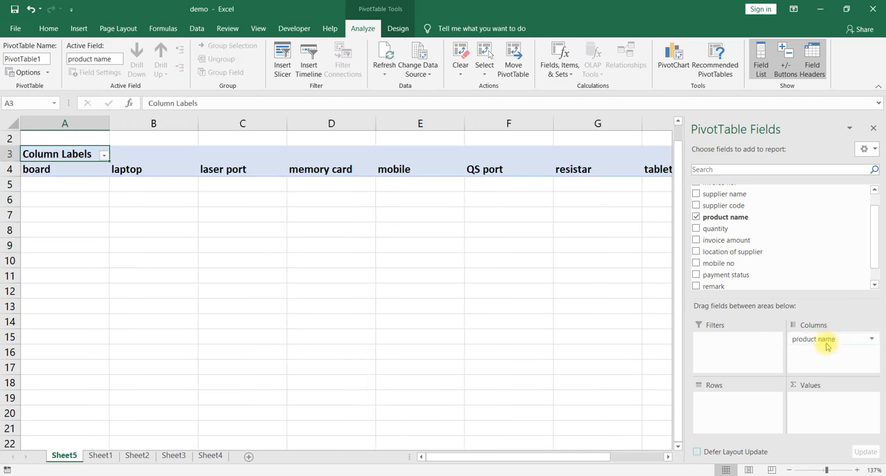
click(400, 240)
scroll(399, 241, right, 2)
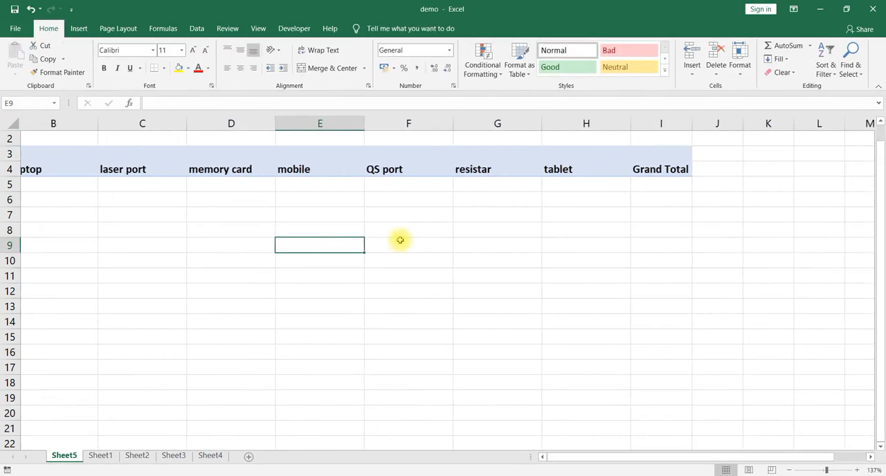
scroll(400, 240, left, 2)
click(203, 153)
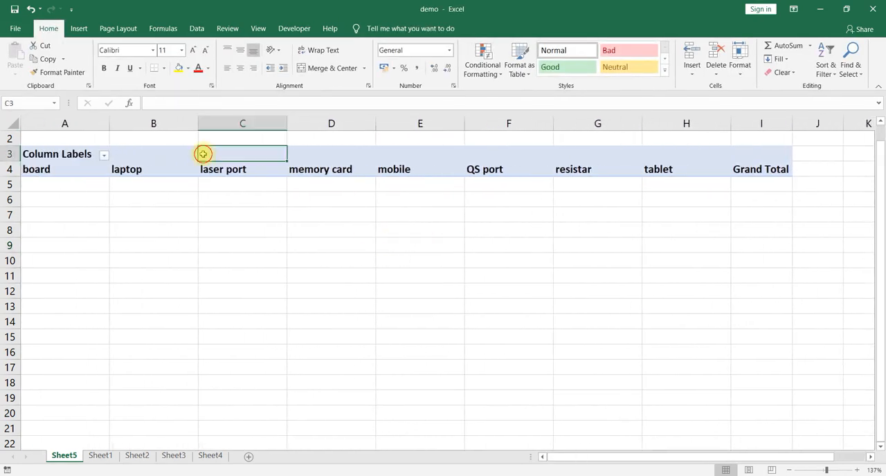
click(117, 164)
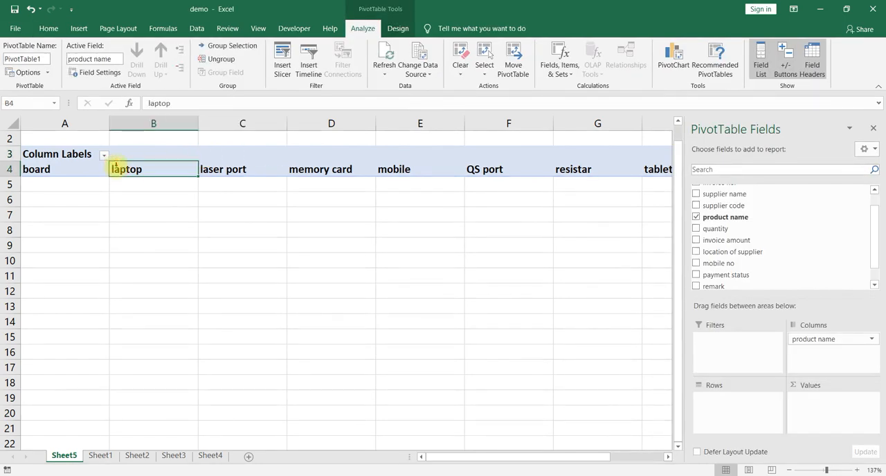
click(61, 171)
scroll(439, 218, right, 4)
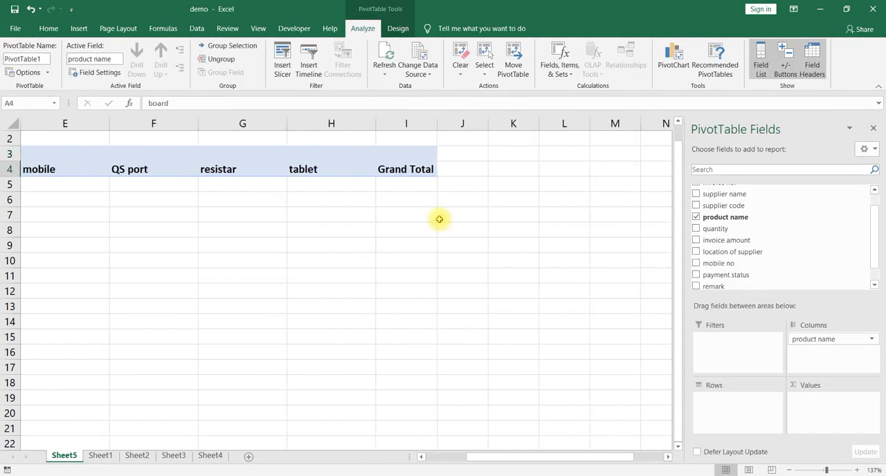
scroll(439, 219, left, 4)
scroll(439, 218, right, 1)
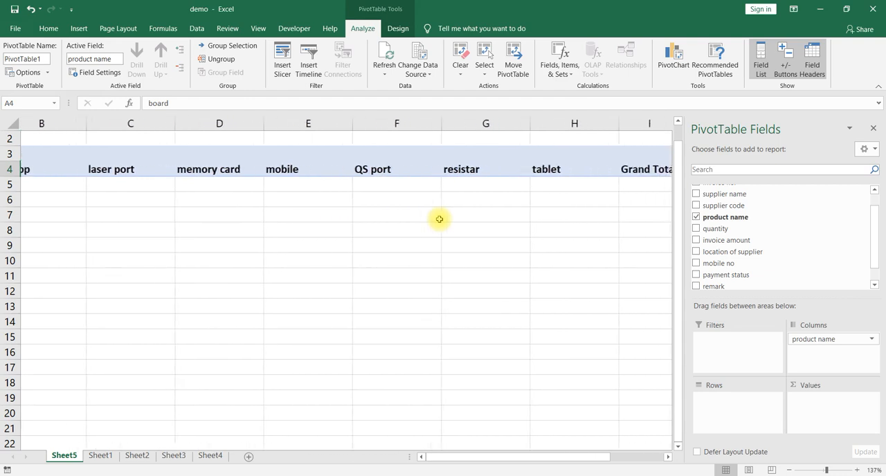
scroll(439, 219, left, 1)
scroll(362, 256, left, 1)
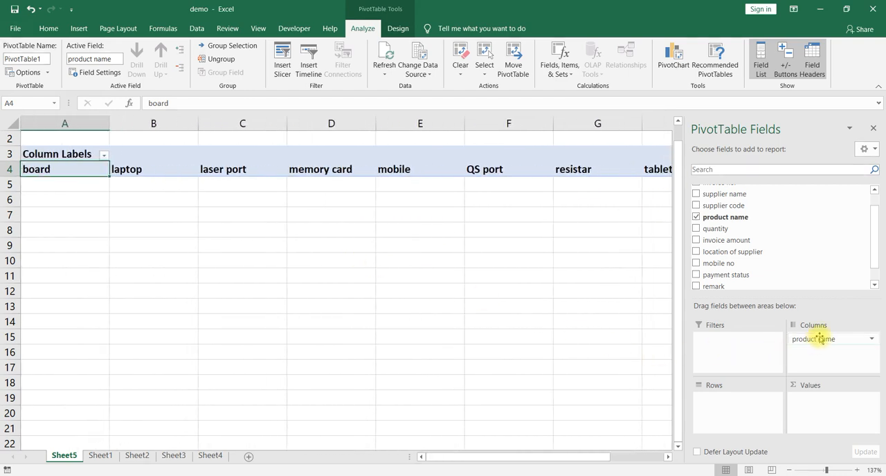
Move the product name field to Filters, view its filter choices, and return the field to Rows.
drag(821, 339, 747, 340)
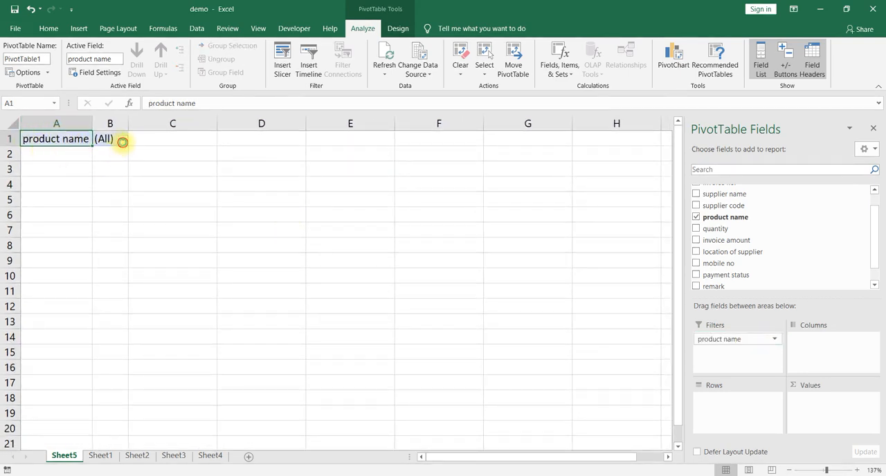
click(121, 141)
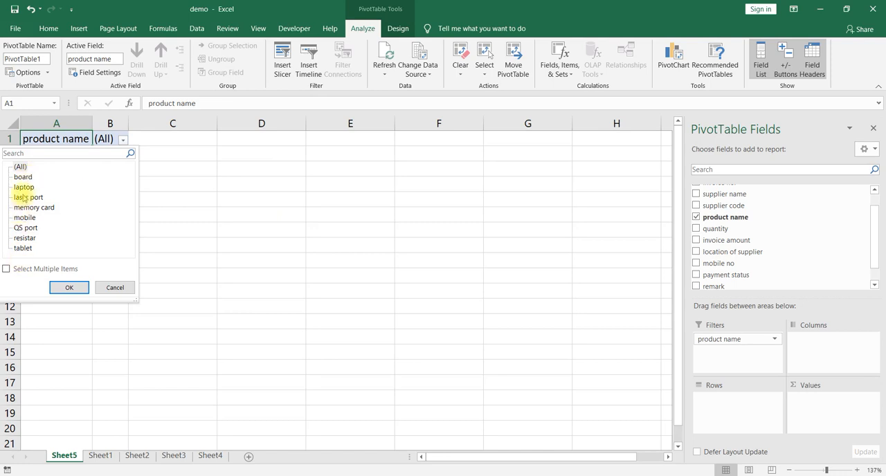
click(181, 201)
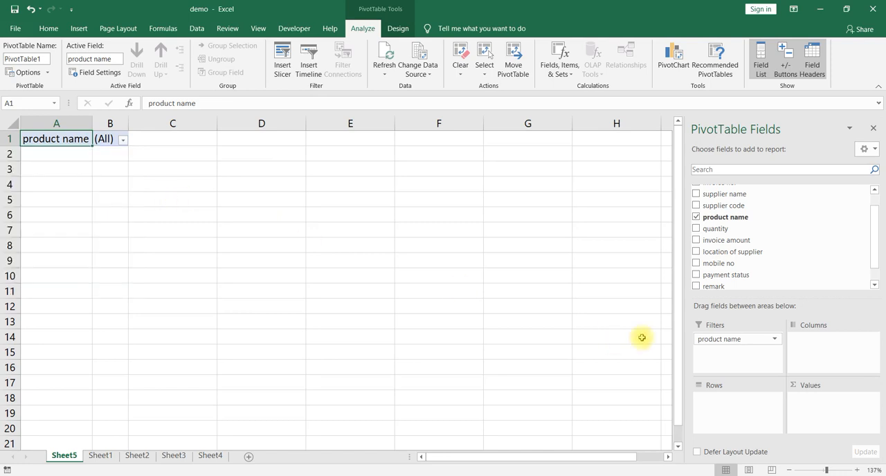
drag(732, 345, 730, 405)
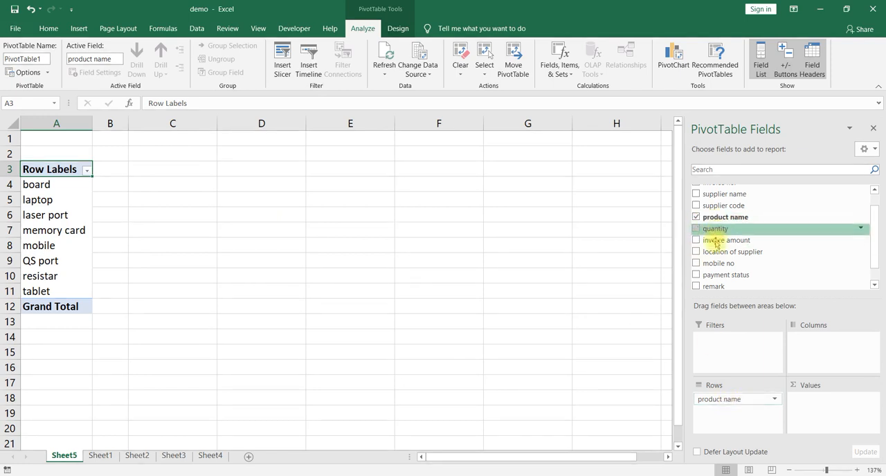
Add the location of supplier field to the PivotTable's Columns area.
scroll(747, 244, up, 1)
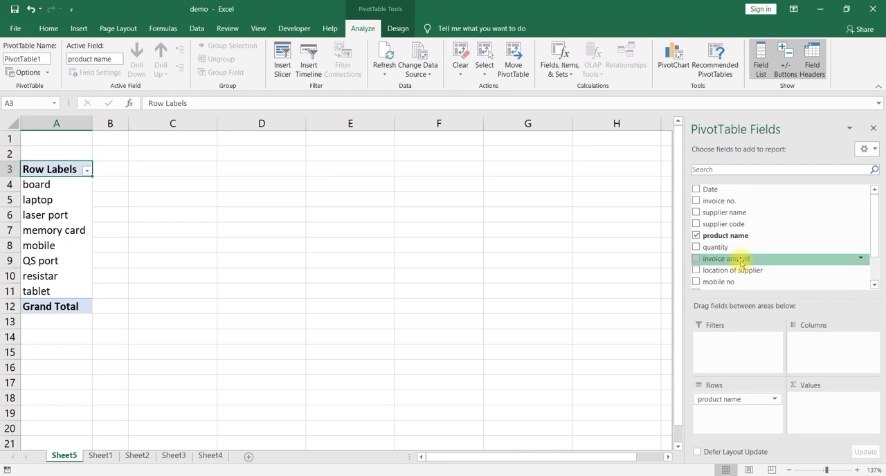
scroll(742, 264, down, 1)
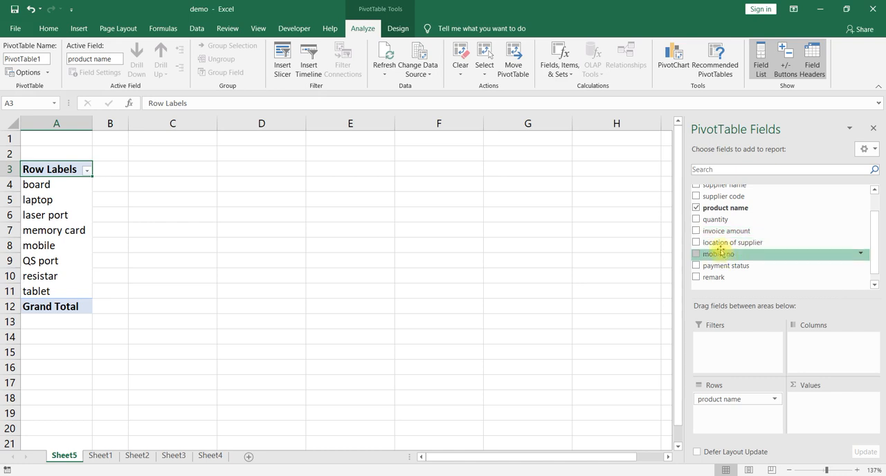
drag(725, 245, 831, 353)
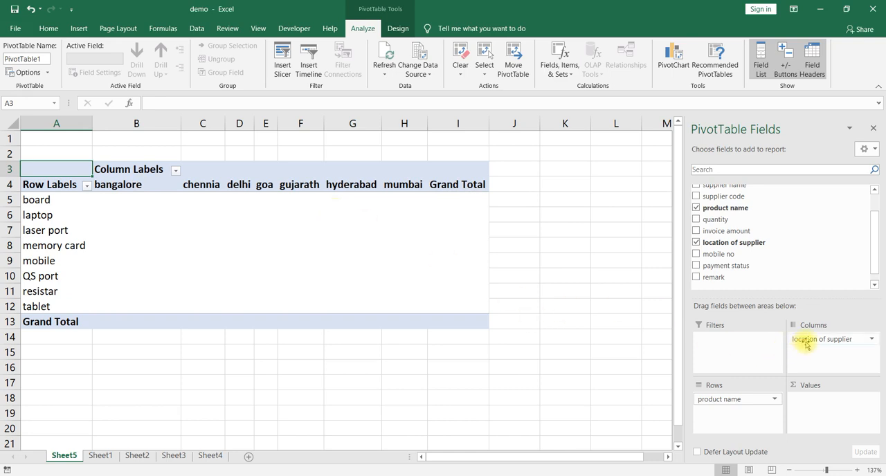
Move the location of supplier field to Values, examine its count for each product, and return the field to Columns.
drag(803, 341, 809, 403)
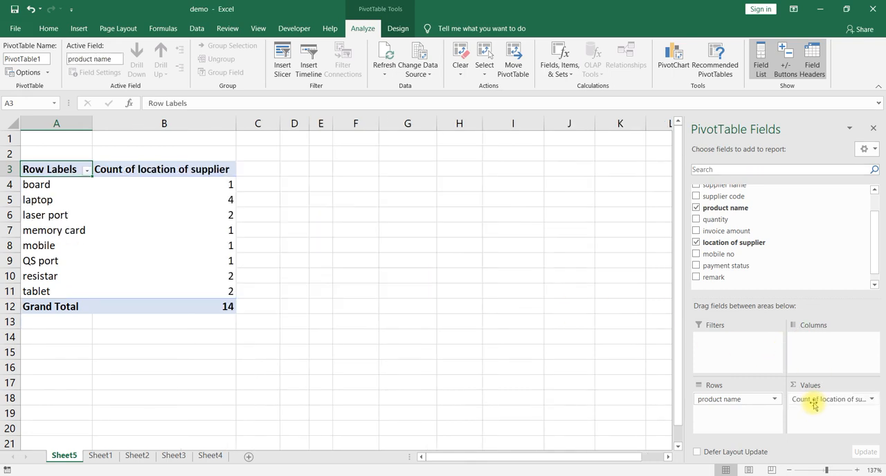
click(70, 187)
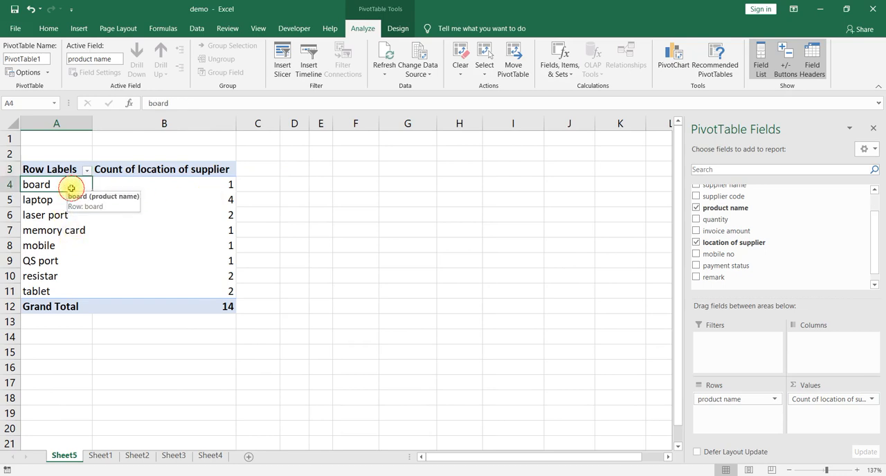
click(183, 195)
click(206, 186)
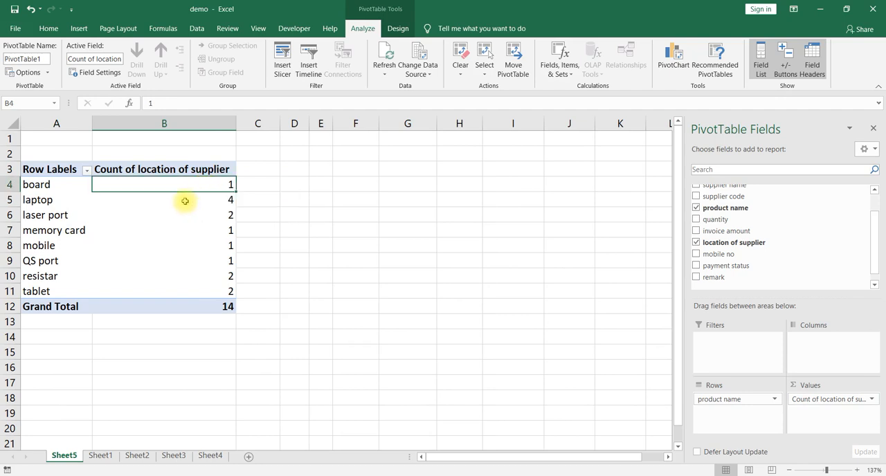
click(184, 200)
click(186, 217)
click(193, 243)
click(197, 272)
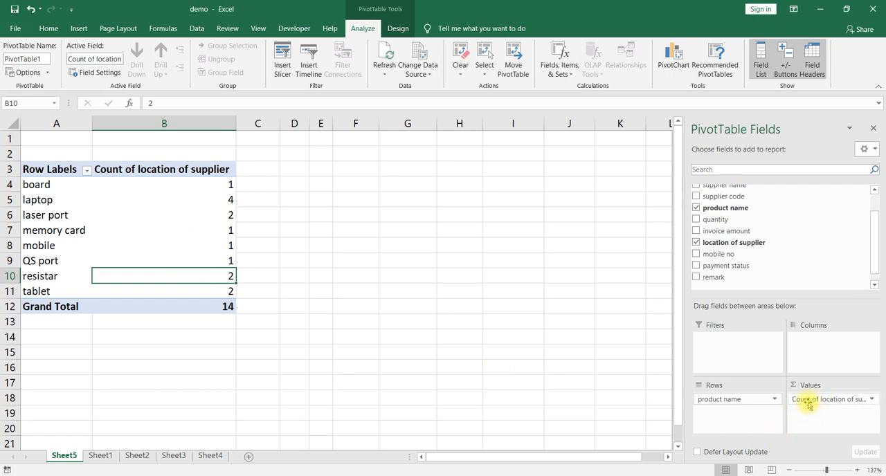
drag(806, 400, 827, 352)
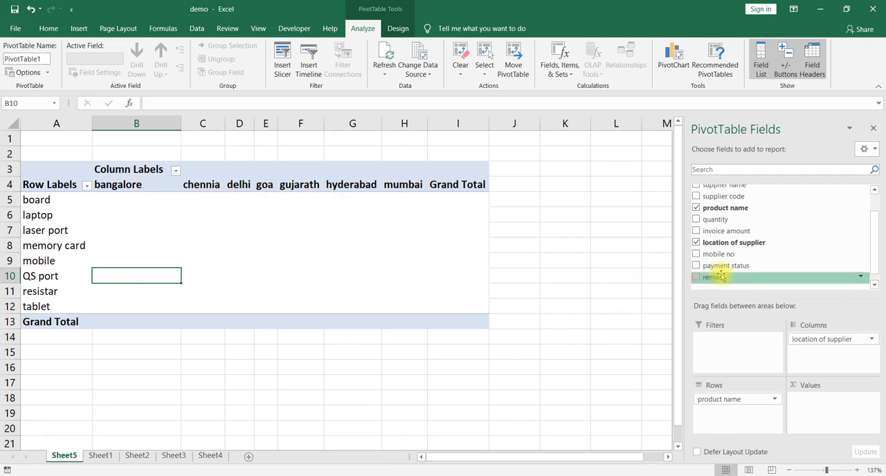
Add the invoice amount field to the PivotTable's Values area as a sum.
mouse_move(728, 233)
mouse_down()
mouse_move(748, 242)
mouse_move(782, 335)
mouse_move(824, 410)
mouse_up()
drag(720, 222, 829, 417)
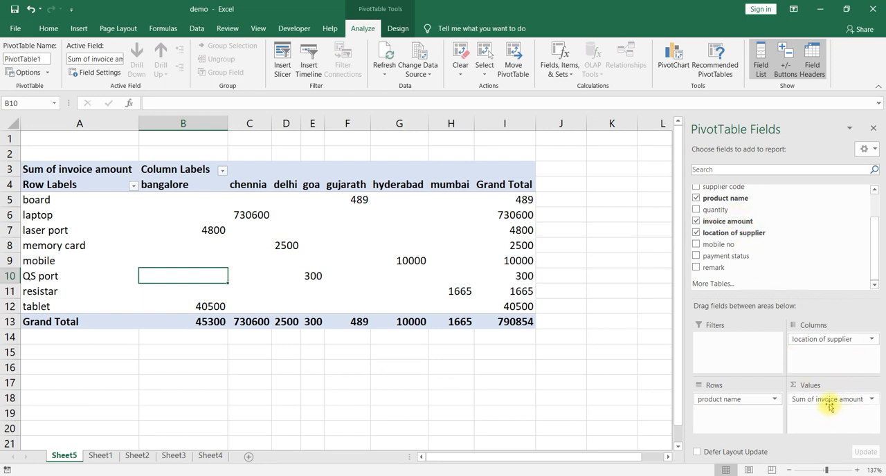
Examine the invoice amounts of the individual products and the grand total in the bangalore column.
click(166, 205)
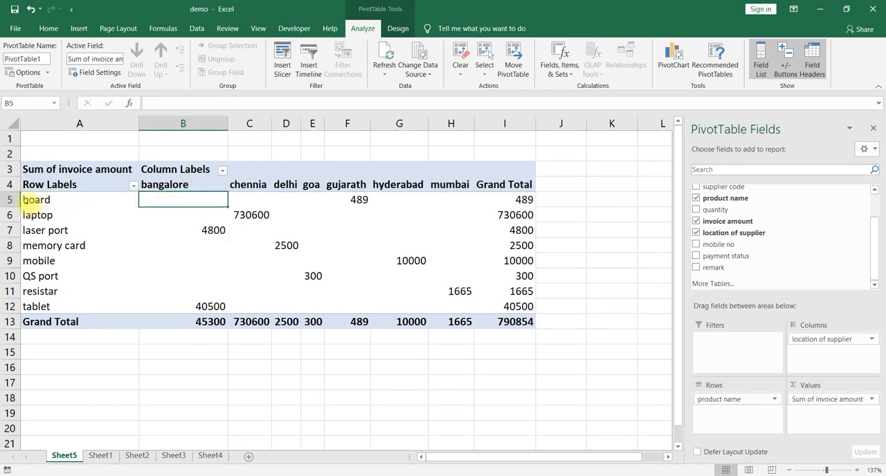
click(173, 215)
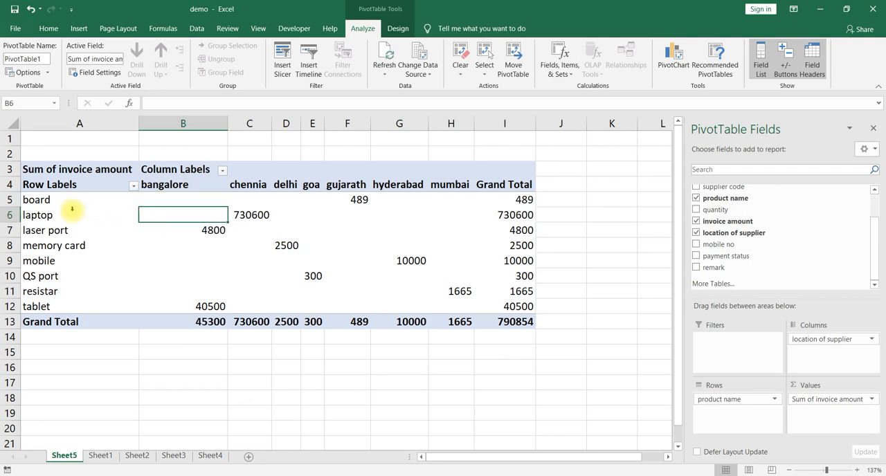
click(176, 237)
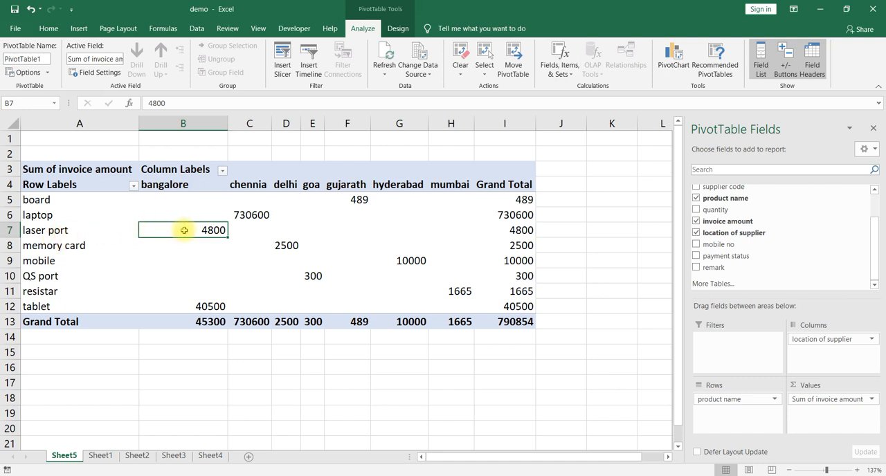
mouse_move(184, 231)
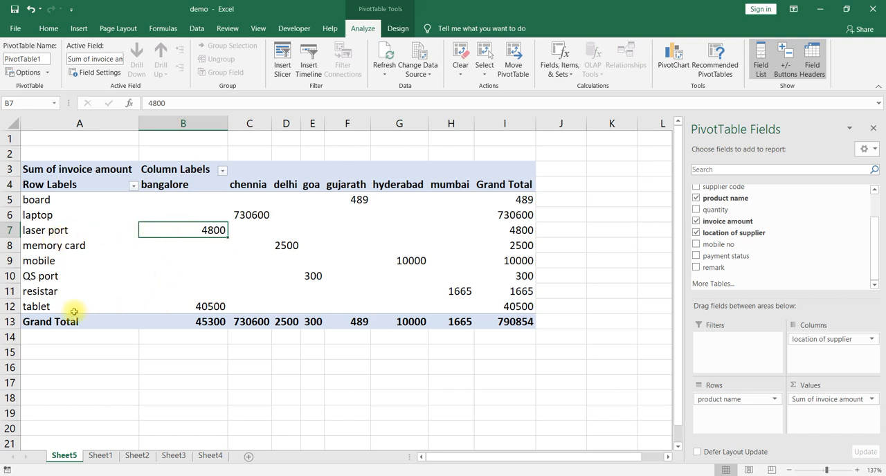
click(205, 307)
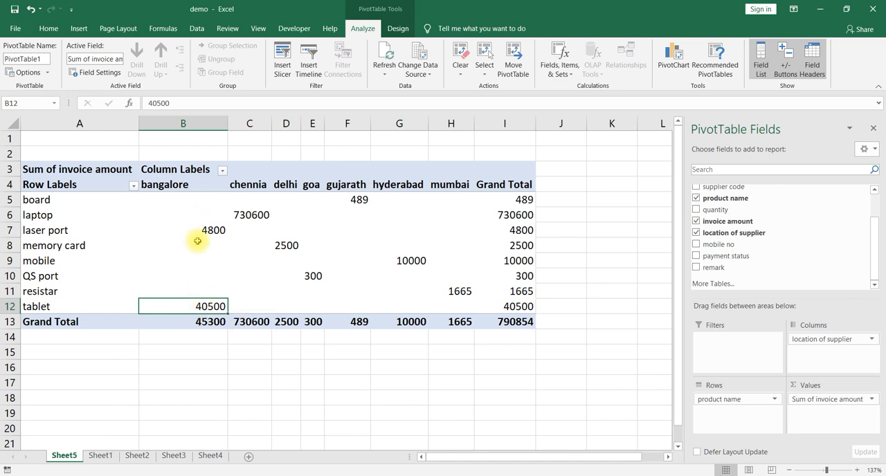
click(208, 321)
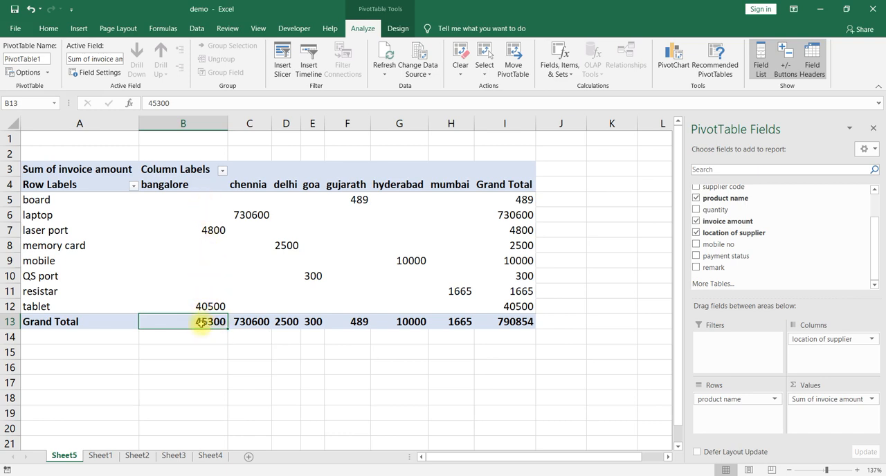
mouse_move(200, 323)
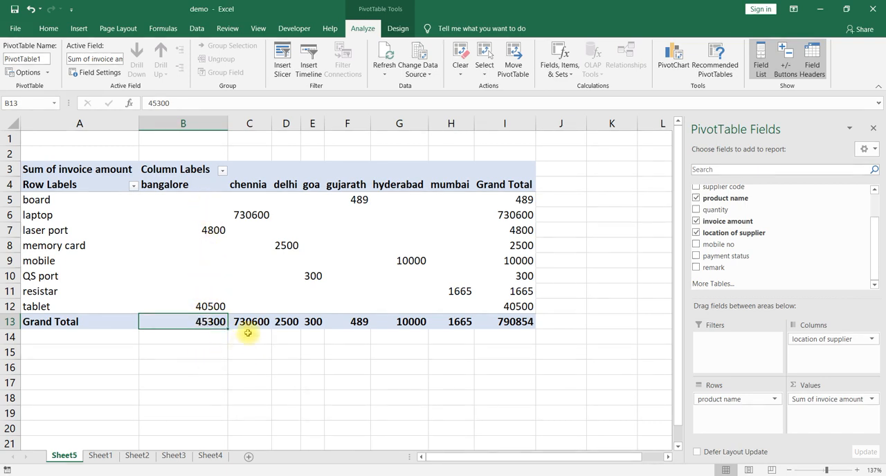
Examine which product has an invoice amount in each location column from chennia to mumbai.
click(246, 218)
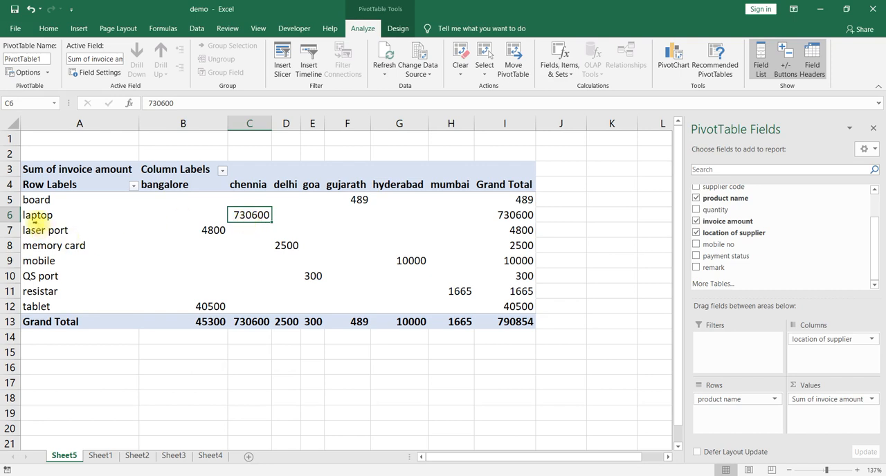
click(285, 243)
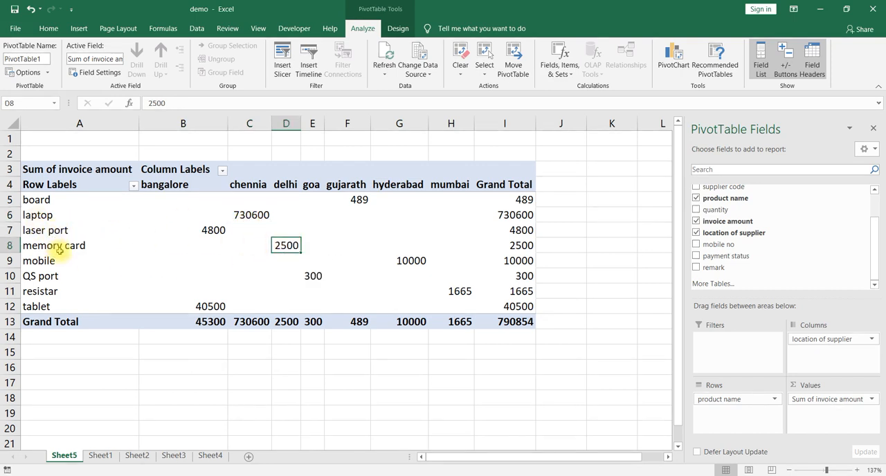
click(312, 274)
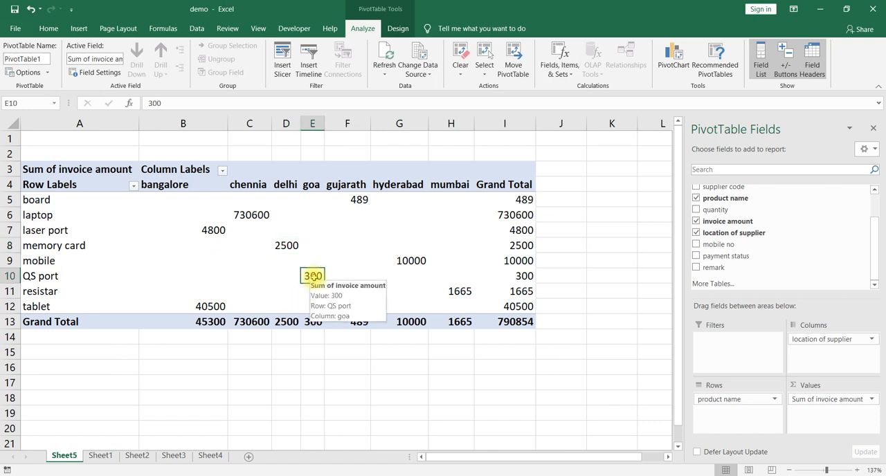
click(360, 199)
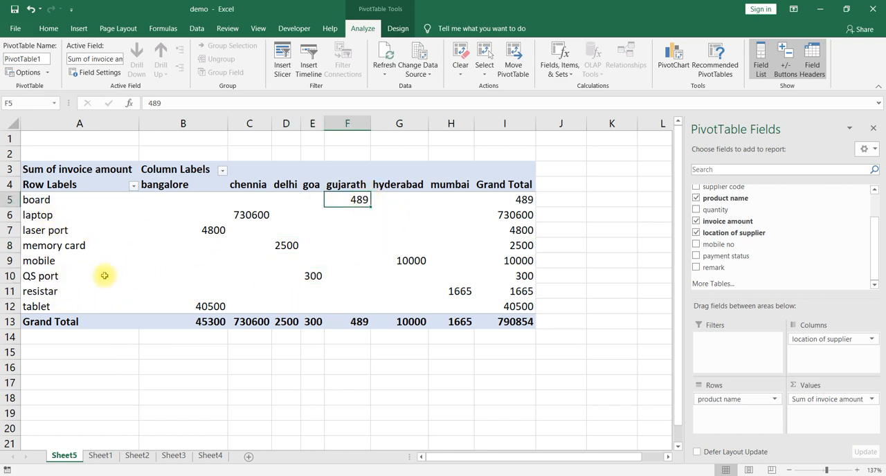
click(396, 259)
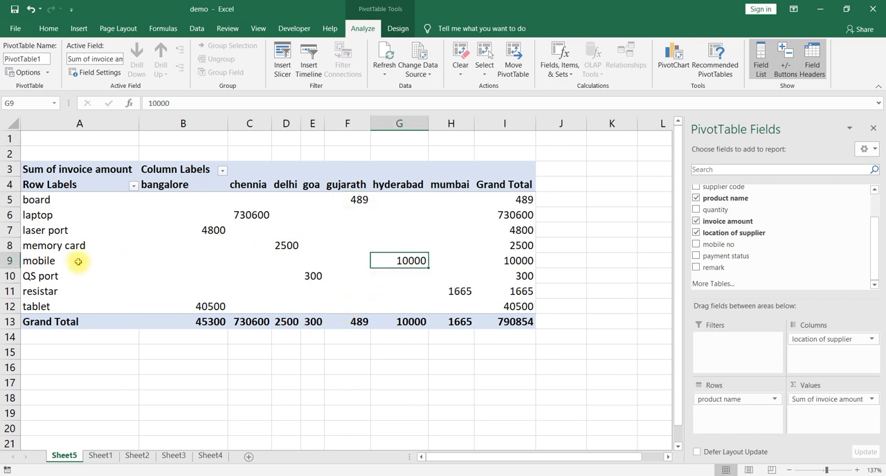
click(462, 296)
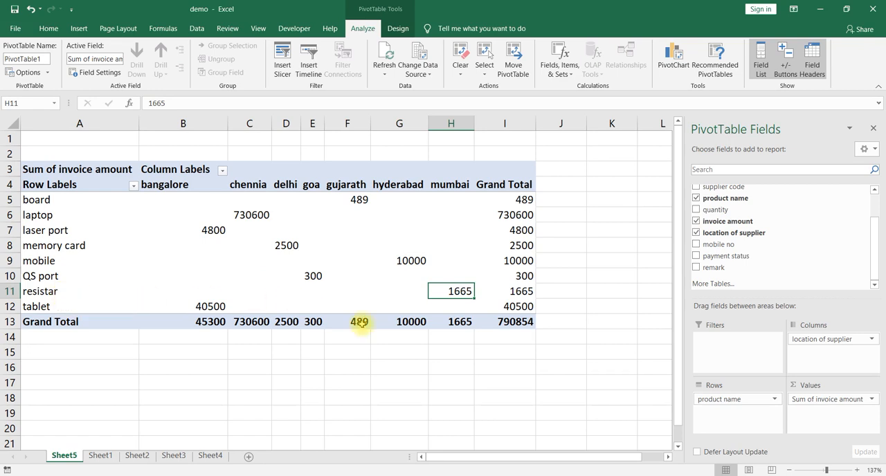
Examine the Grand Total column for the individual products and the overall invoice total.
click(37, 199)
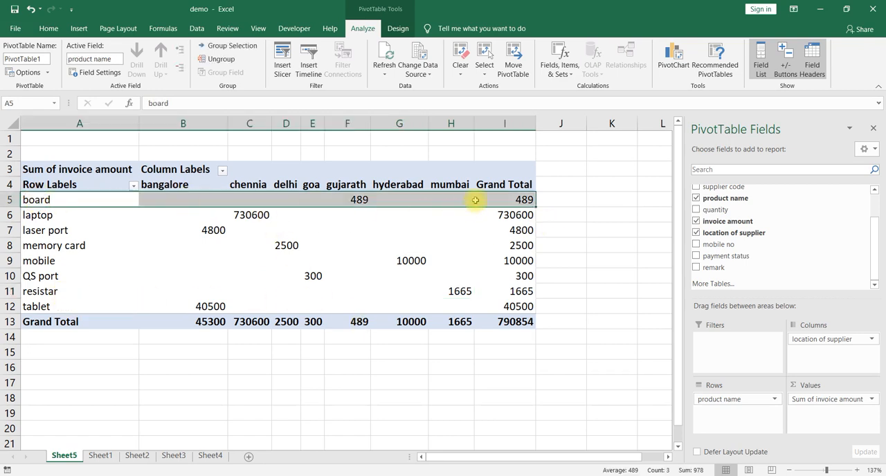
click(502, 199)
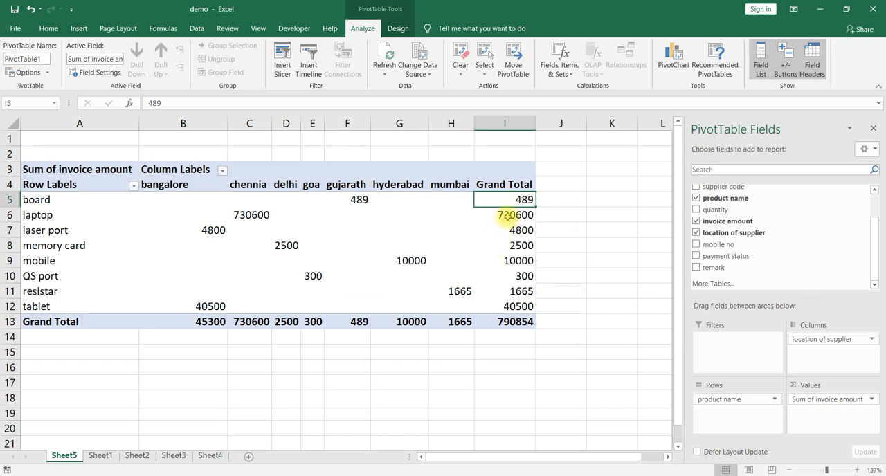
click(507, 216)
click(493, 232)
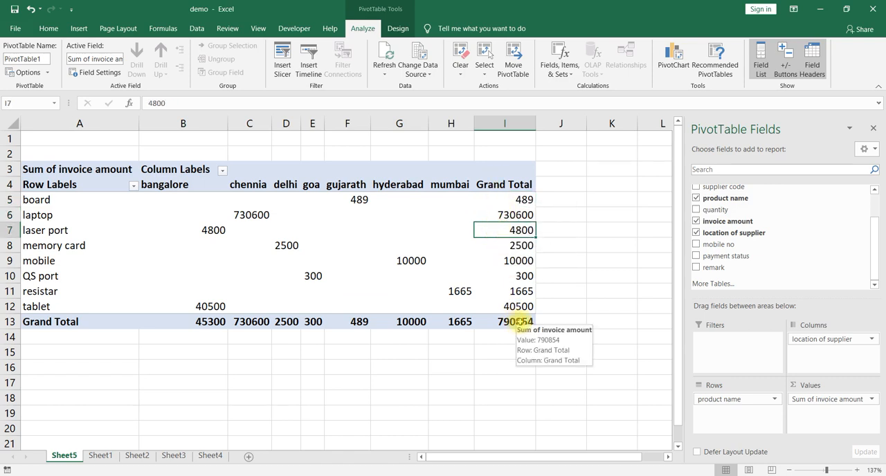
click(520, 321)
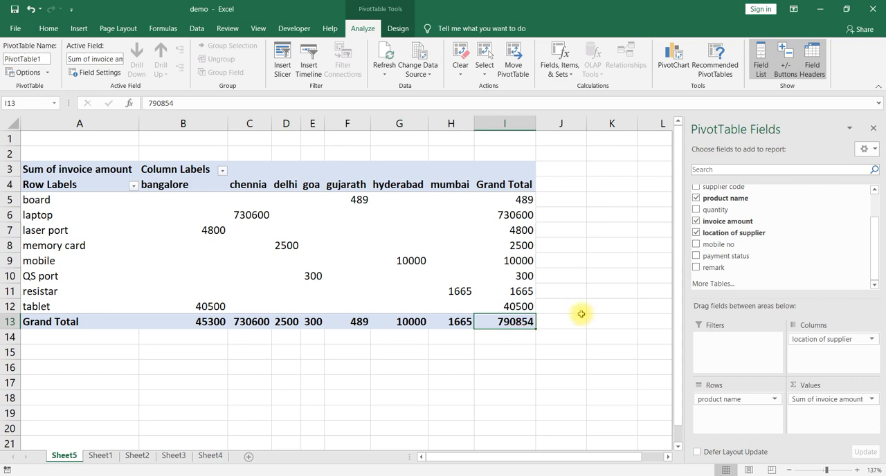
Add the payment status field to the PivotTable's Filters area and filter the report to paid invoices.
drag(732, 260, 740, 344)
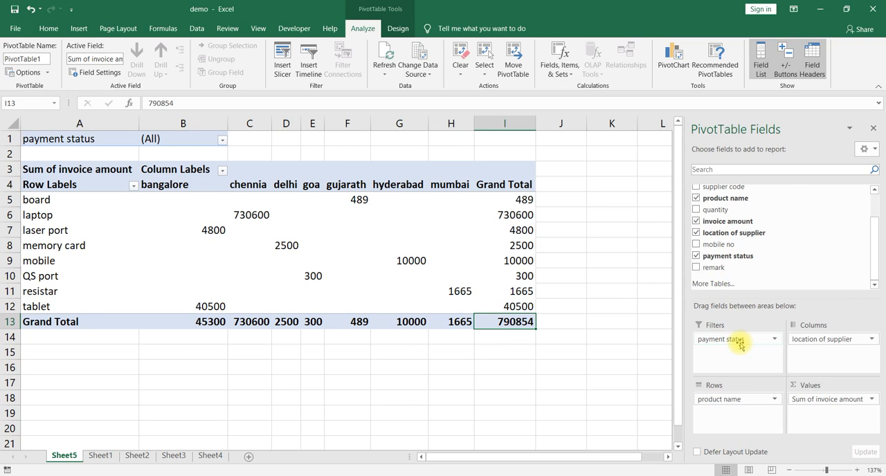
click(222, 141)
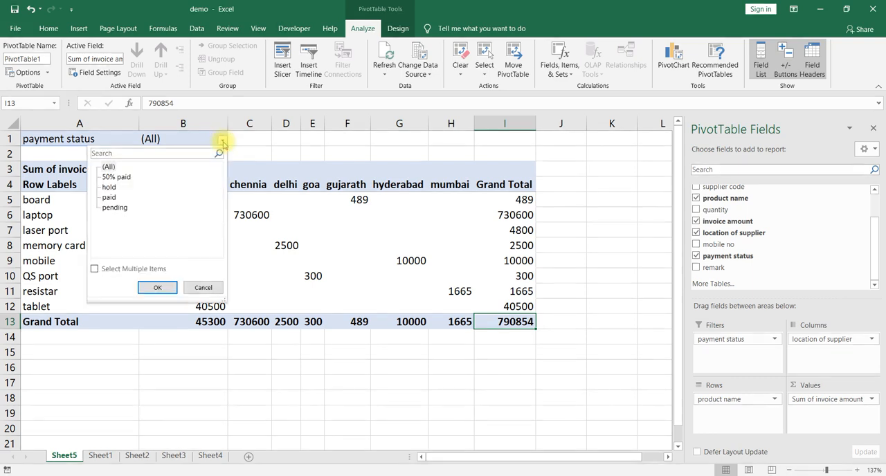
click(105, 197)
click(158, 289)
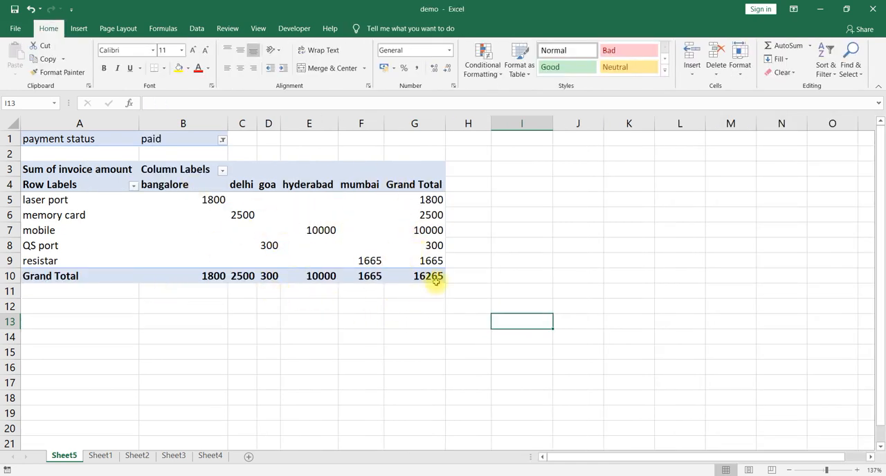
mouse_move(438, 279)
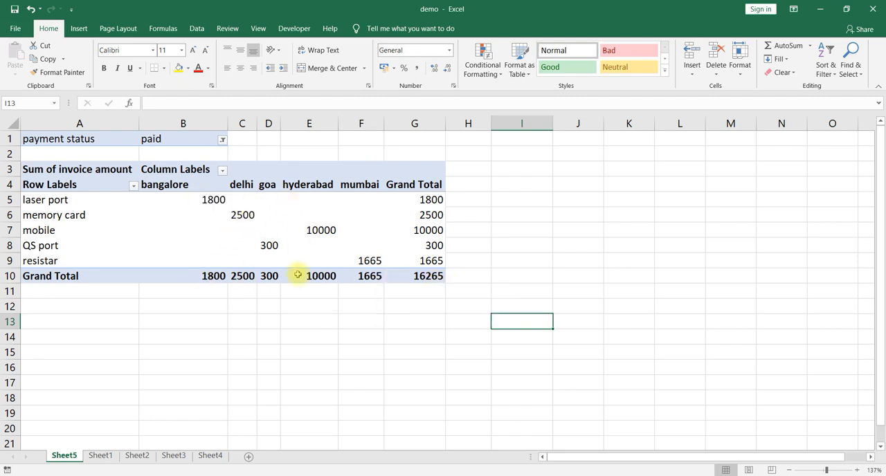
mouse_move(378, 276)
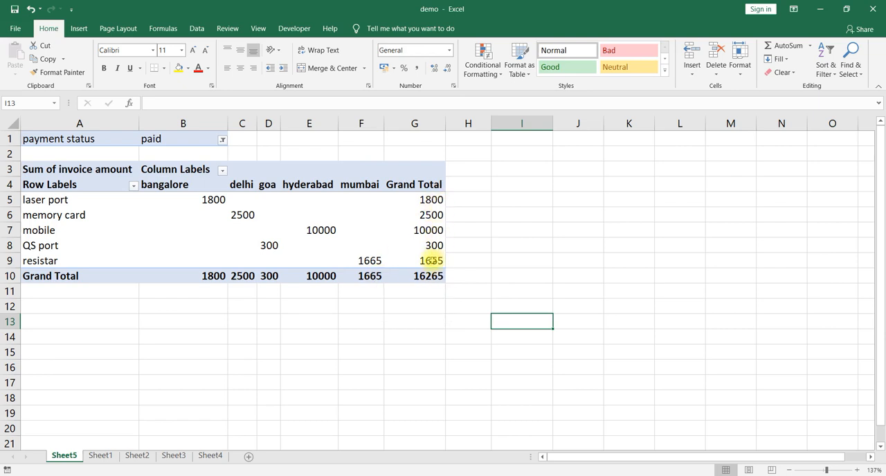
mouse_move(430, 261)
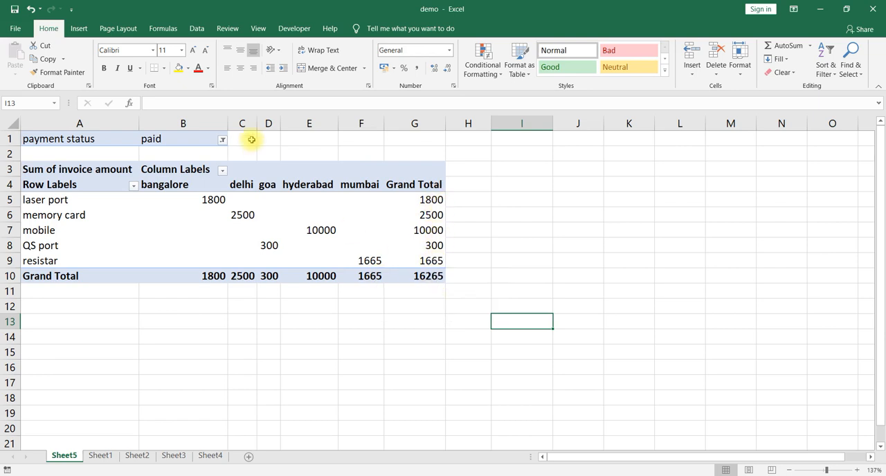
Switch the payment status filter to 50% paid.
click(222, 141)
click(119, 177)
click(158, 287)
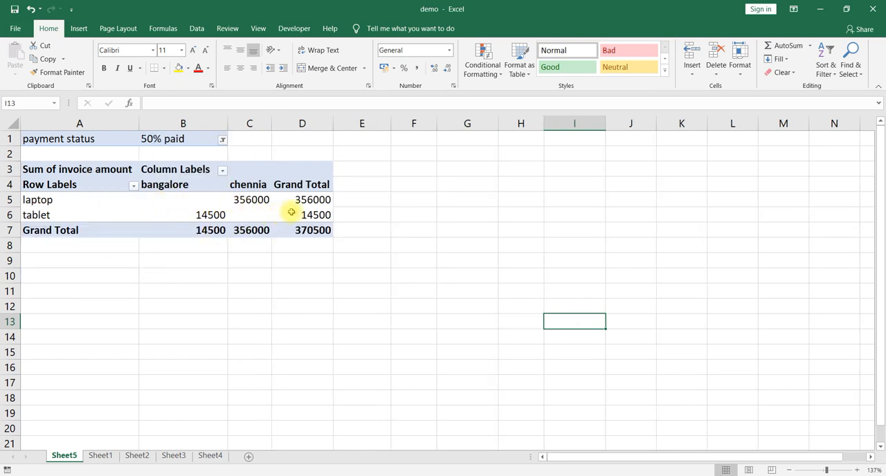
Change the payment status filter to show only invoices on hold.
click(222, 141)
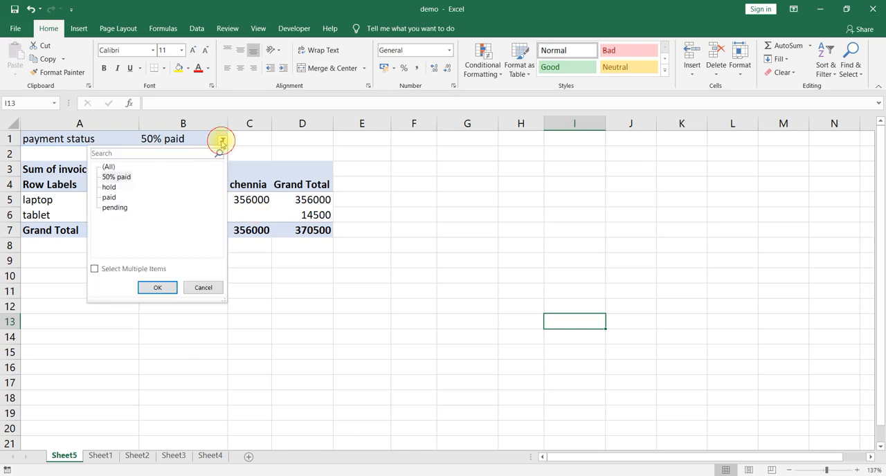
click(108, 187)
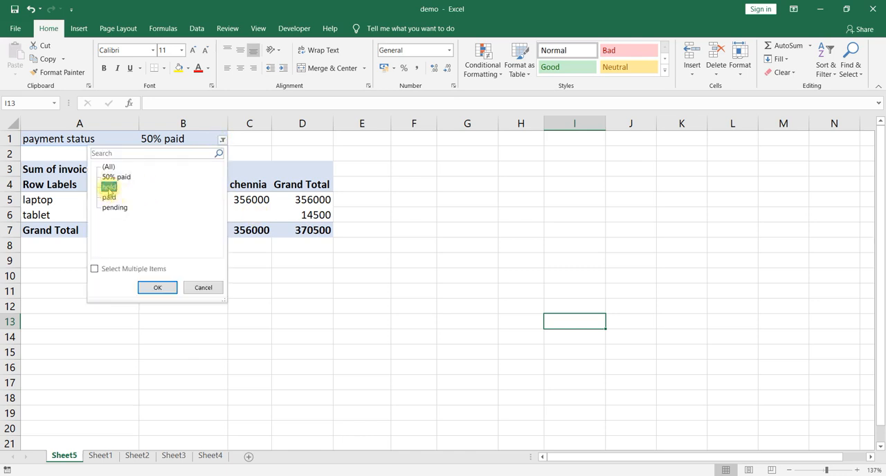
click(151, 288)
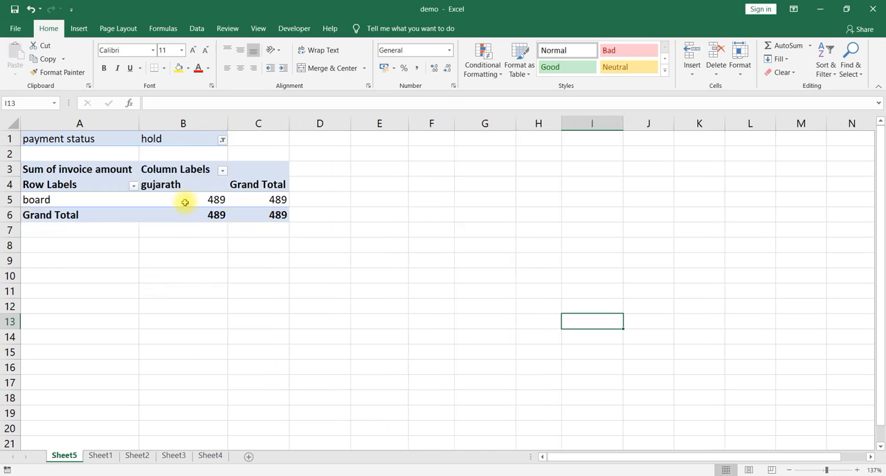
Set the payment status filter to pending.
click(221, 139)
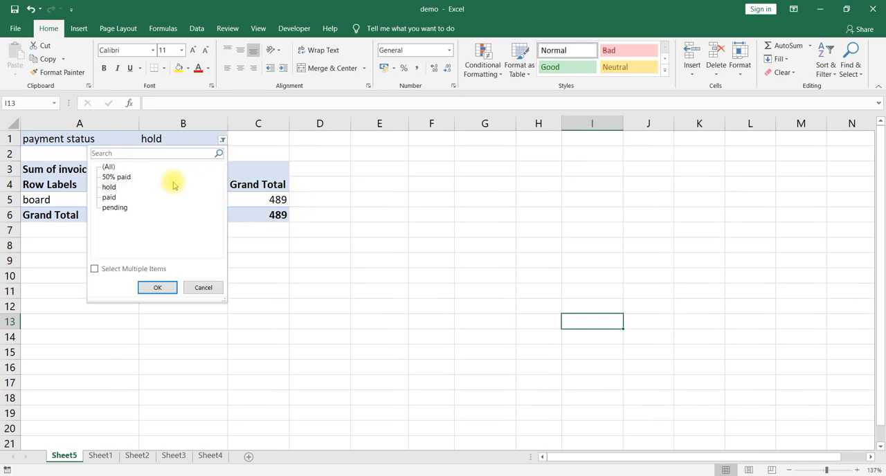
click(110, 207)
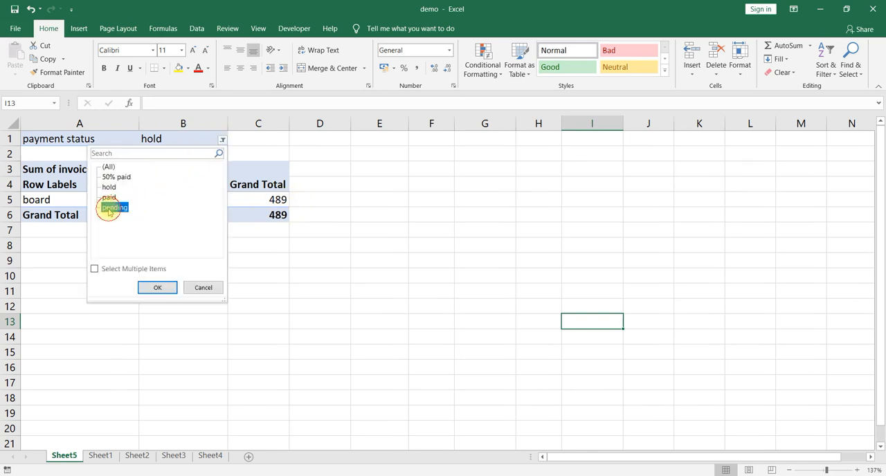
click(151, 288)
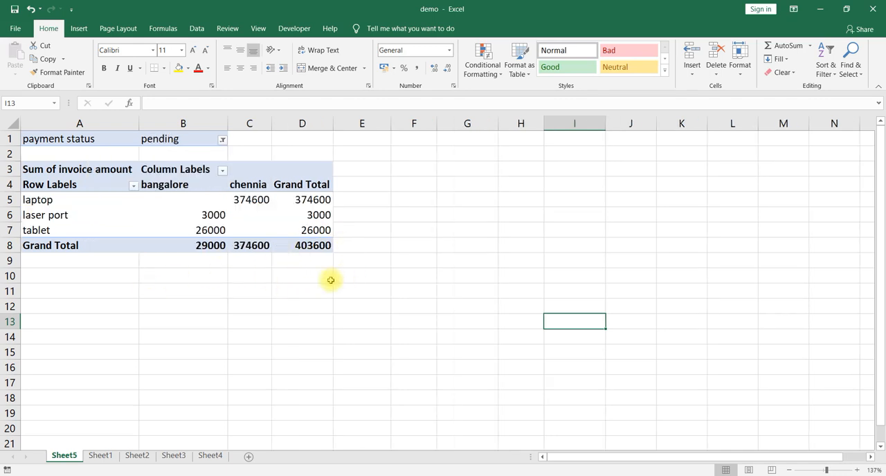
Reset the payment status filter to (All) so the PivotTable includes invoices of every status.
click(221, 141)
click(108, 167)
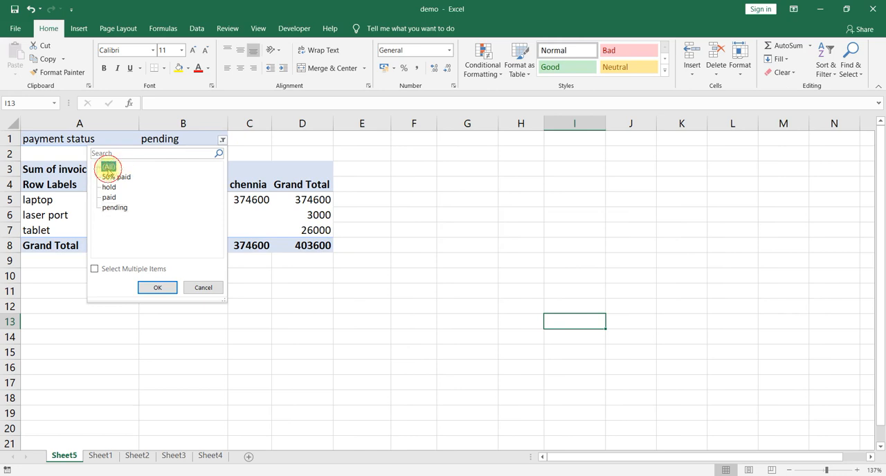
click(153, 288)
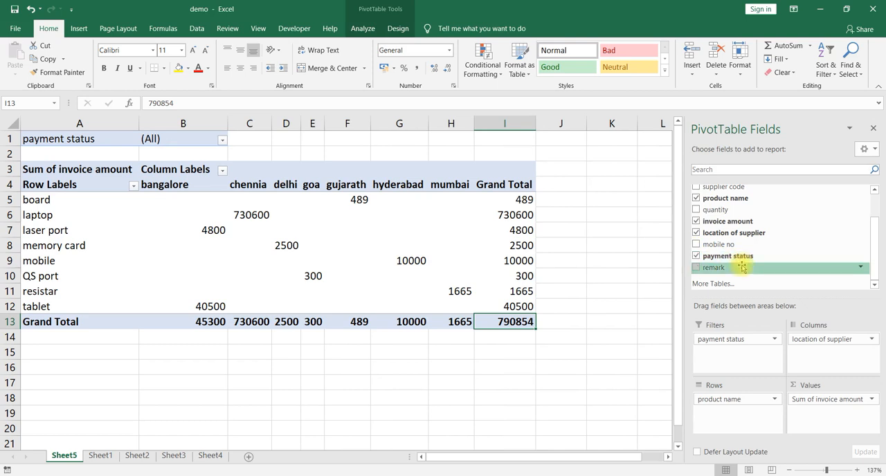
Add the Date field to the PivotTable's Rows area beneath product name.
scroll(742, 267, up, 3)
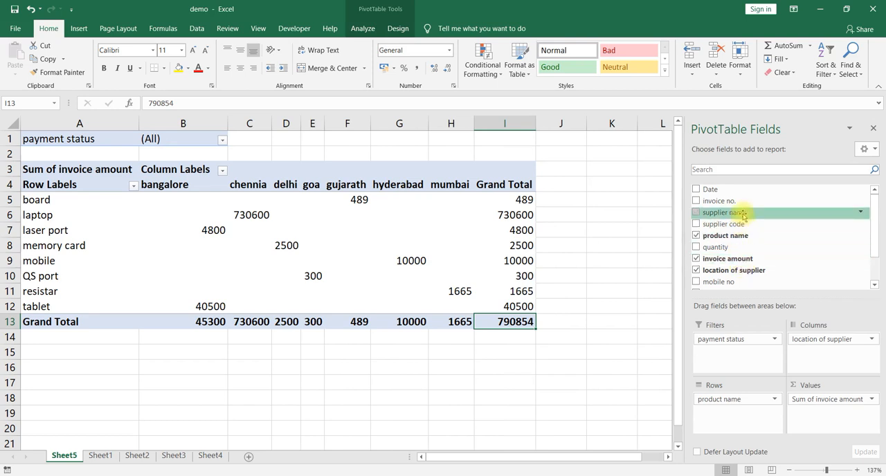
drag(718, 191, 728, 411)
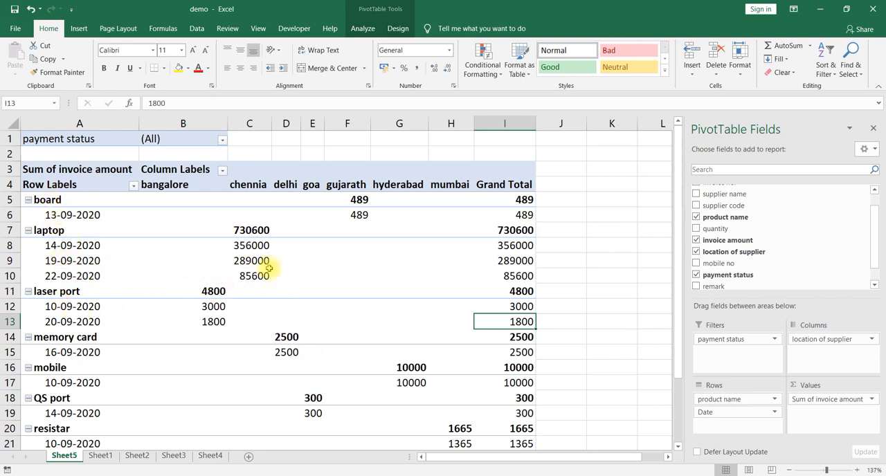
mouse_move(732, 412)
mouse_down()
mouse_move(731, 272)
mouse_move(730, 413)
mouse_up()
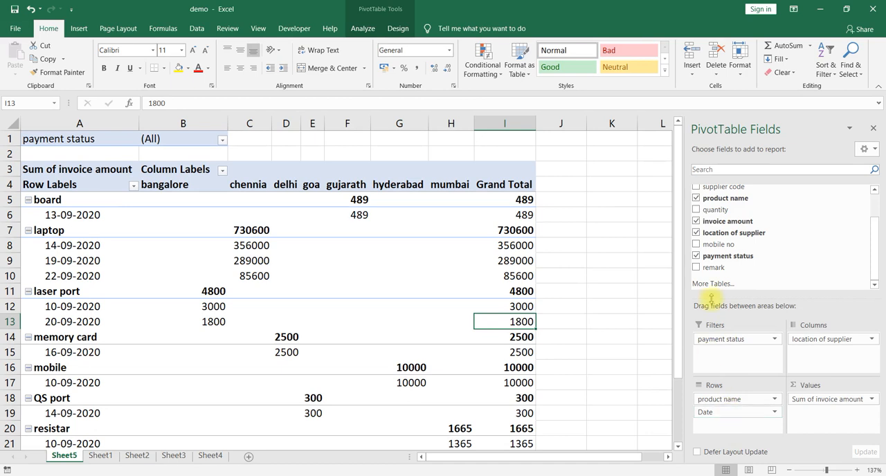
Toggle the Date field off and back on in the report, and finally remove it from the Rows area.
scroll(755, 232, up, 1)
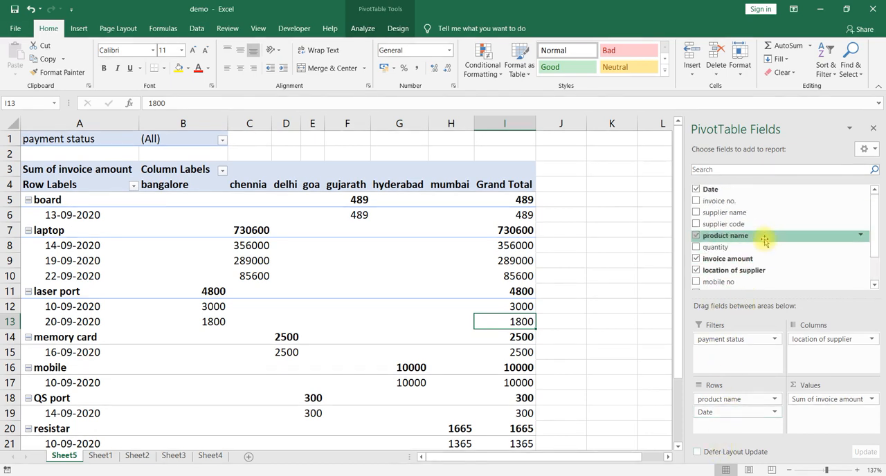
click(696, 190)
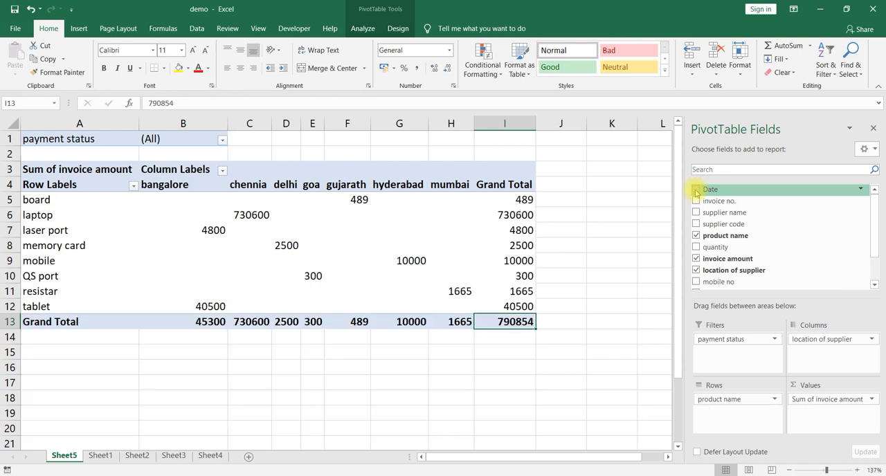
click(696, 189)
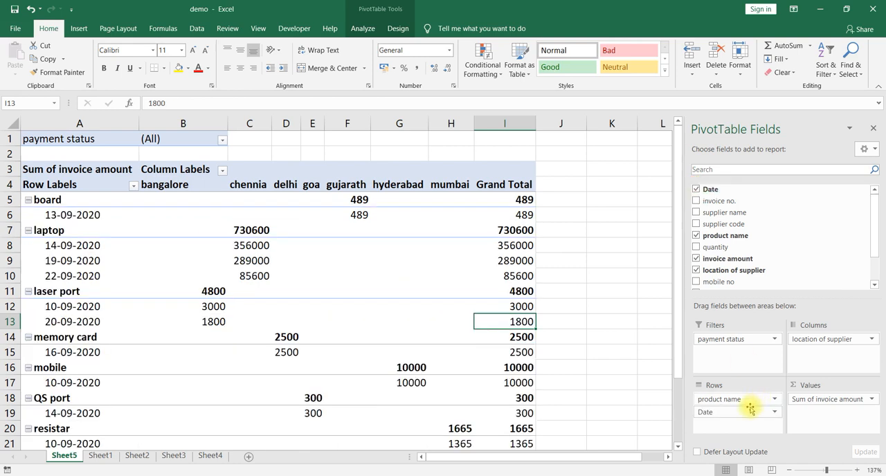
drag(720, 415, 755, 221)
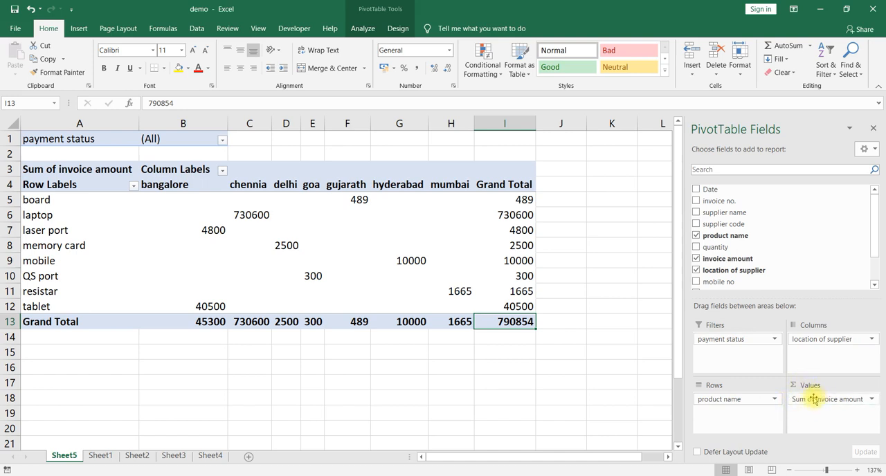
Replace invoice amount with the quantity field in the PivotTable's Values area to sum quantities by product and location.
drag(808, 401, 767, 261)
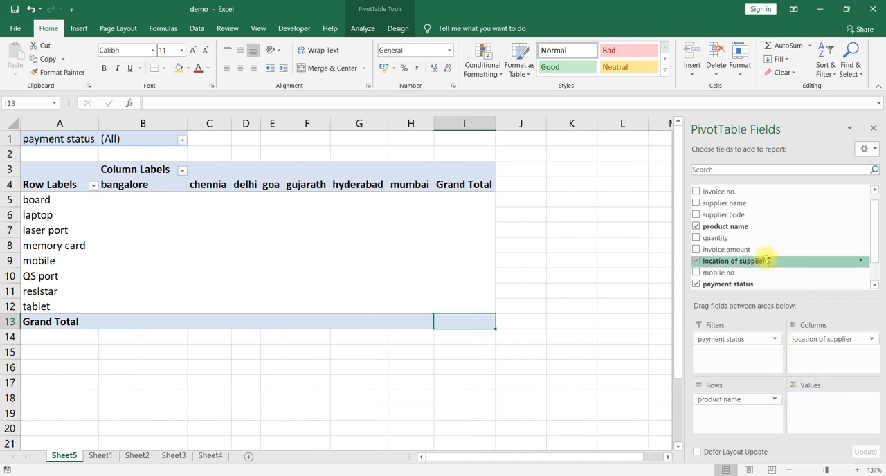
scroll(767, 260, up, 1)
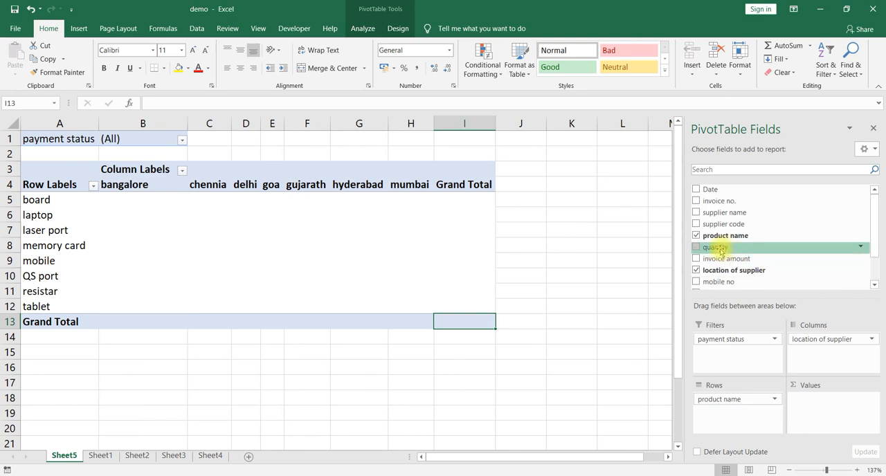
drag(720, 250, 813, 403)
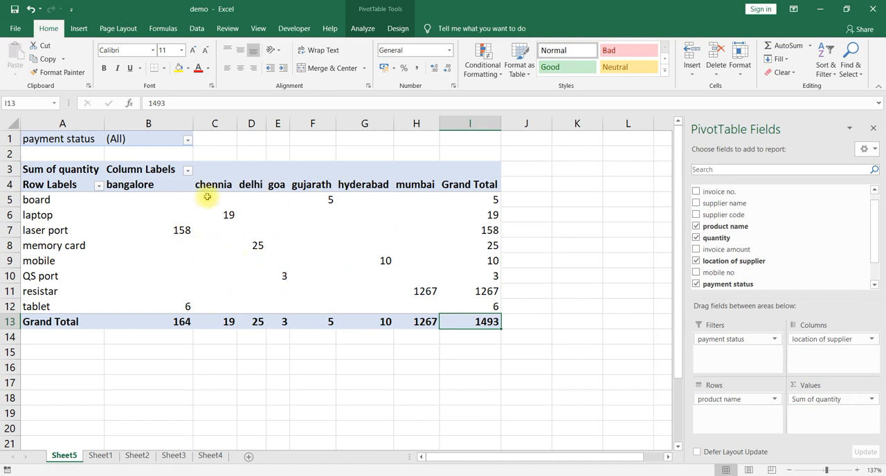
mouse_move(201, 244)
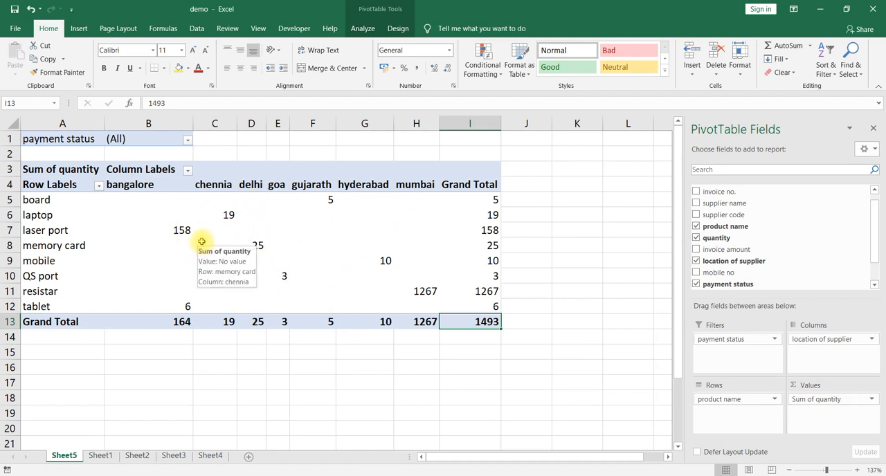